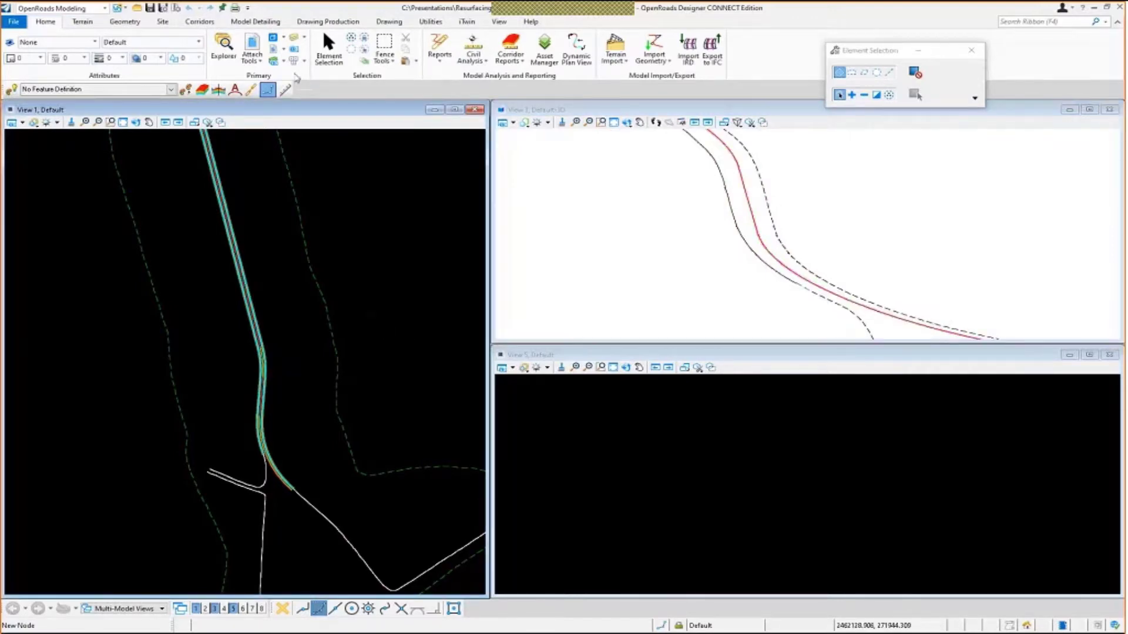
Open the Create Template editor, load the Overlay New.itl template library, and widen the library list to show full template names
{"action": "left_click", "coordinate": [208, 23]}
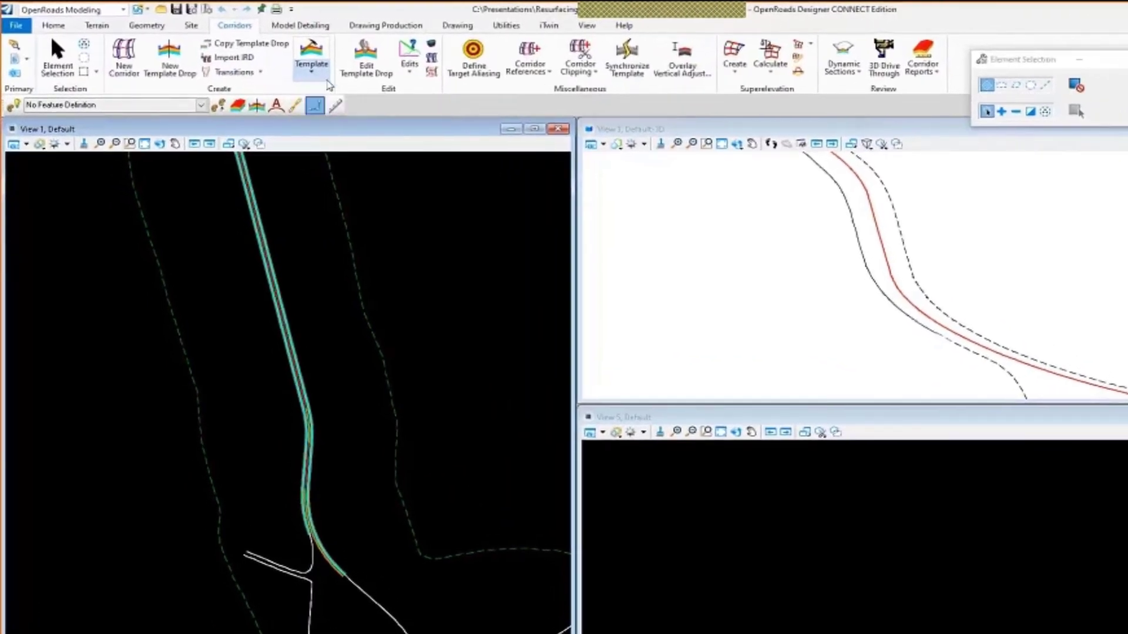
{"action": "left_click", "coordinate": [326, 83]}
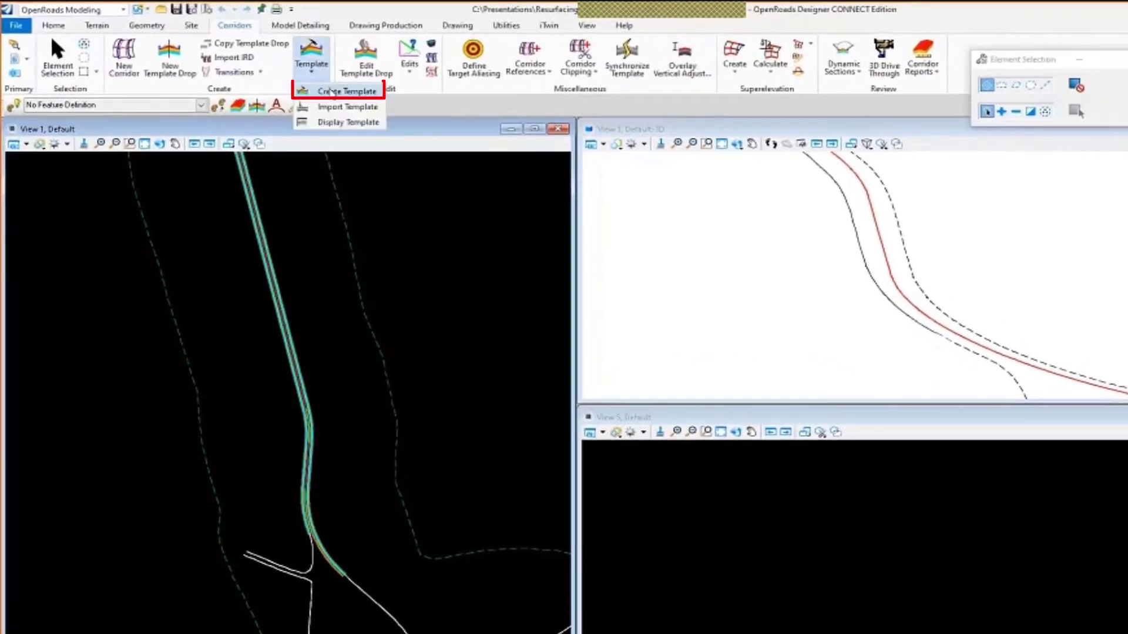
{"action": "left_click", "coordinate": [331, 92]}
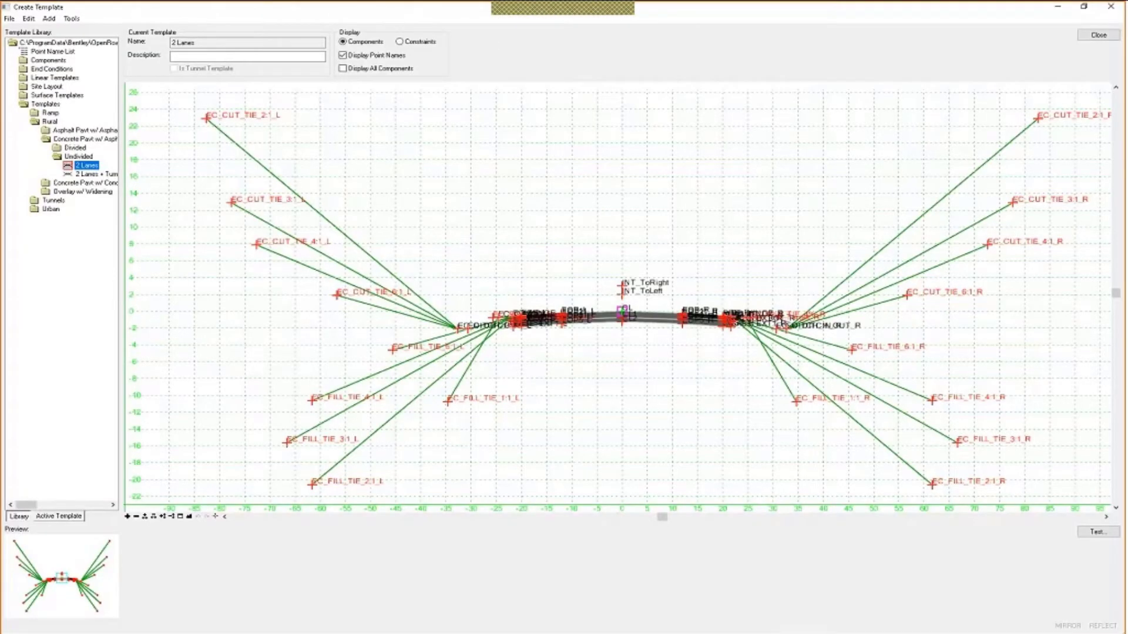
{"action": "left_click", "coordinate": [9, 20]}
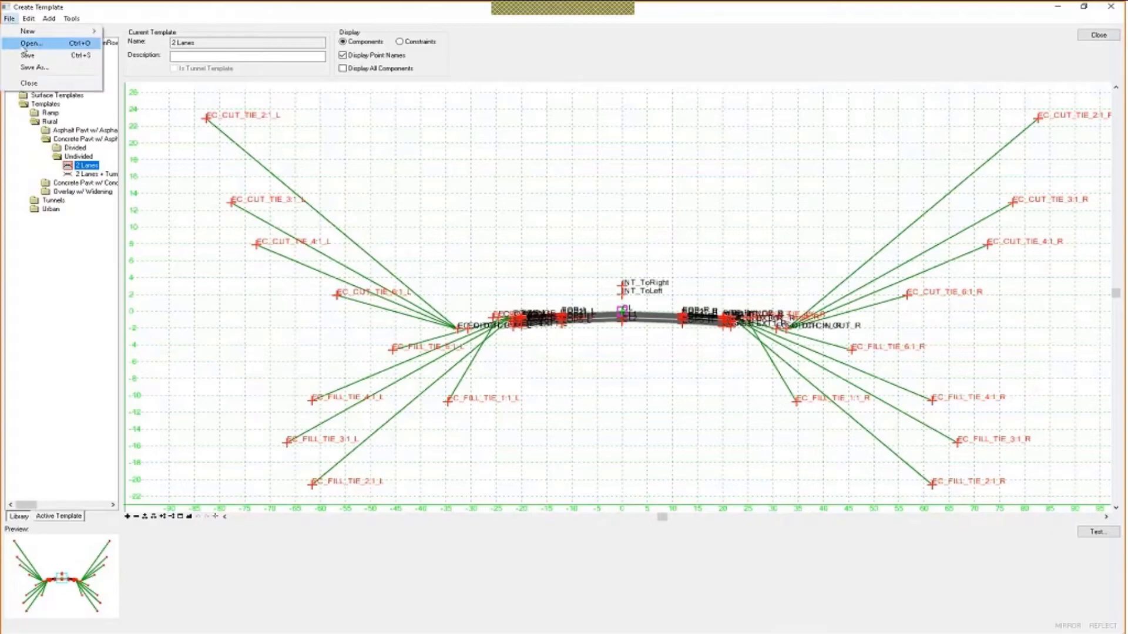
{"action": "left_click", "coordinate": [24, 47]}
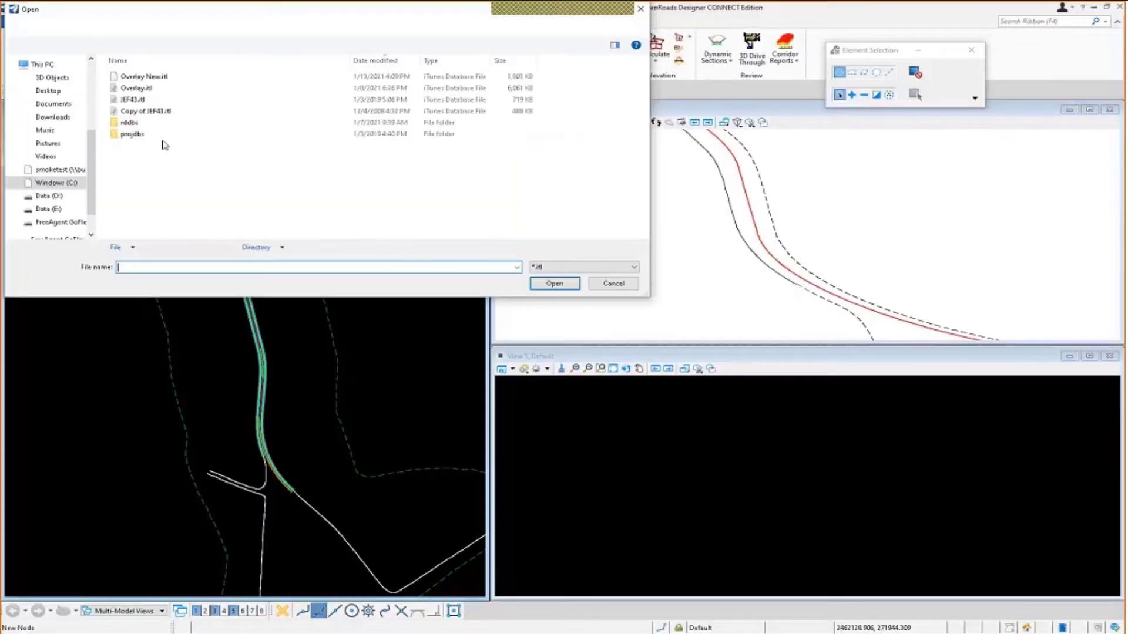
{"action": "left_click", "coordinate": [151, 82]}
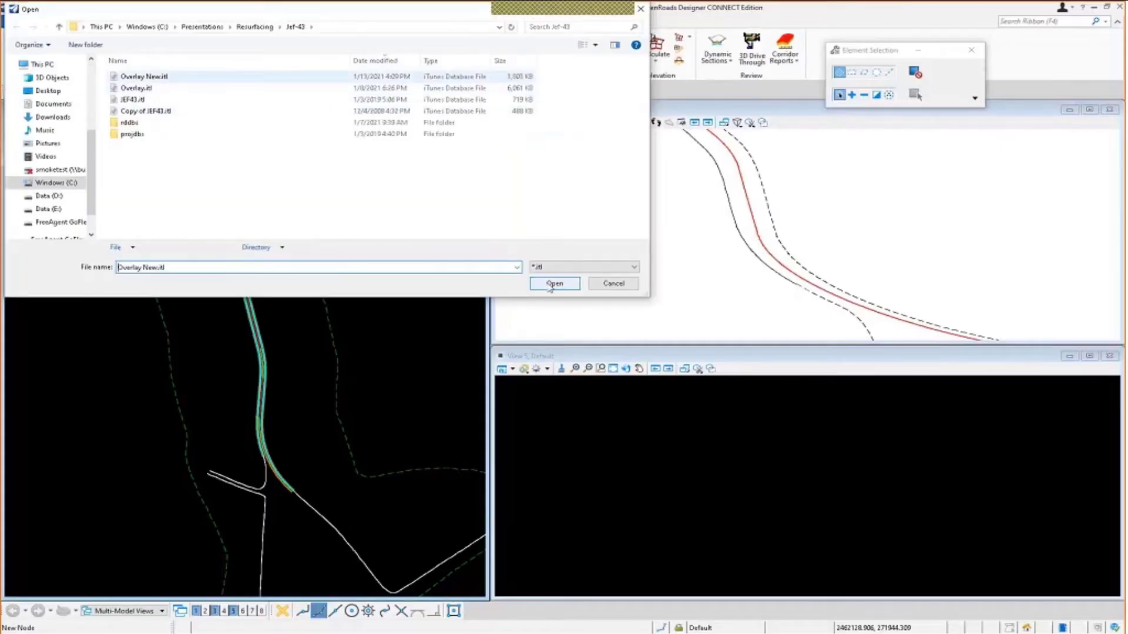
{"action": "left_click", "coordinate": [552, 284]}
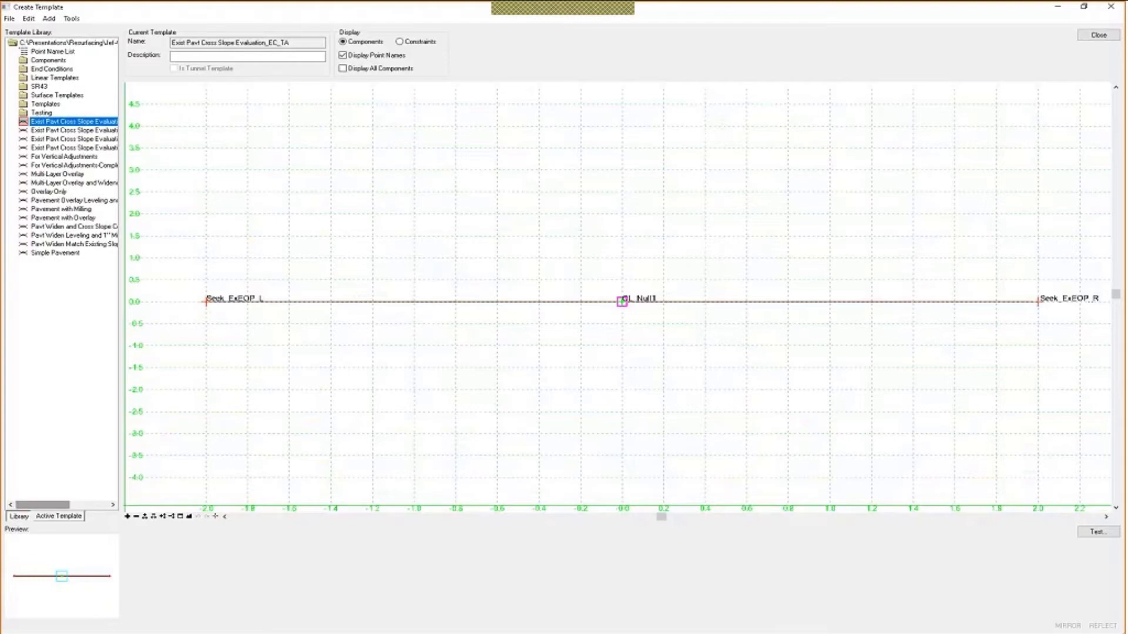
{"action": "left_click_drag", "start_coordinate": [122, 411], "coordinate": [216, 385]}
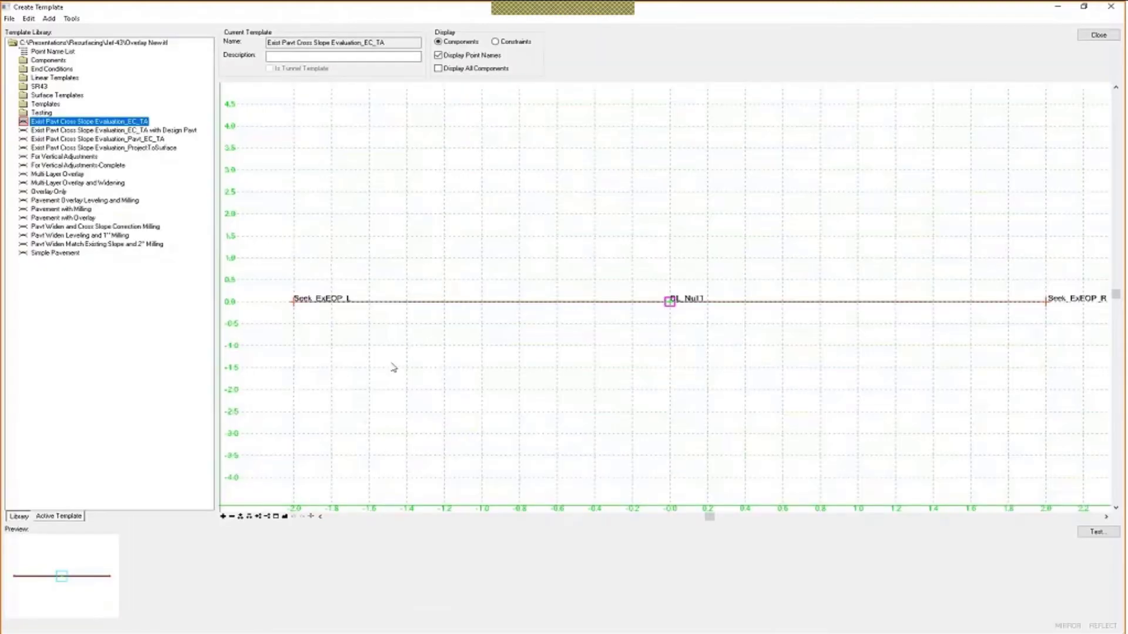
Examine the target type and linear target of the left existing pavement component in the Exist Pavt Cross Slope Evaluation_EC_TA template
{"action": "scroll", "coordinate": [393, 367], "scroll_direction": "down", "scroll_amount": 1}
{"action": "scroll", "coordinate": [587, 352], "scroll_direction": "up", "scroll_amount": 1}
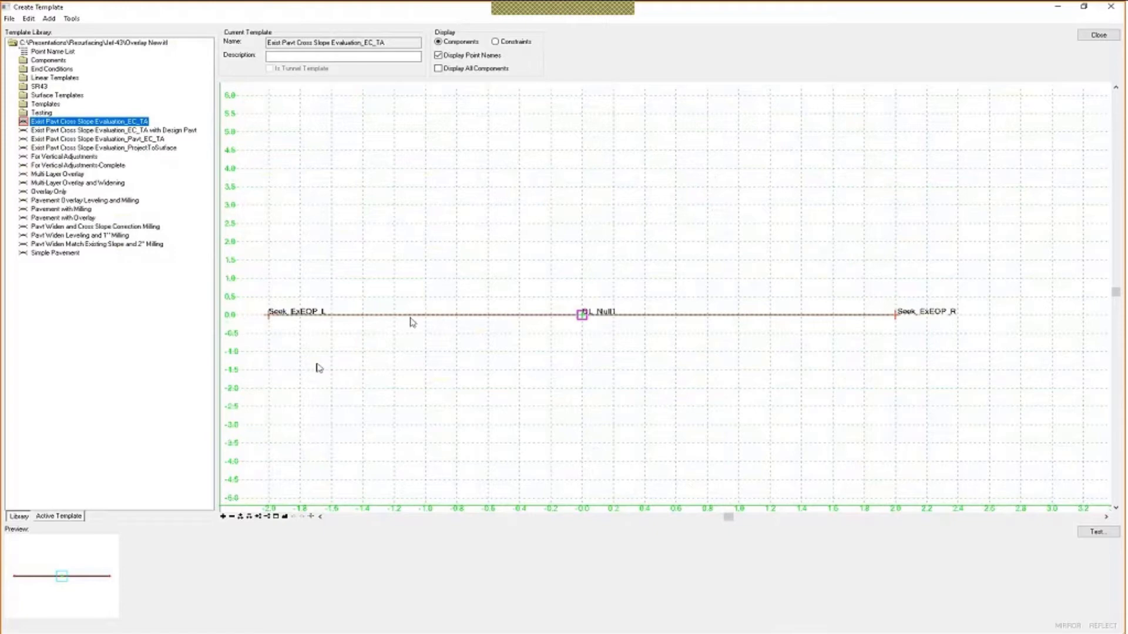
{"action": "mouse_move", "coordinate": [355, 319]}
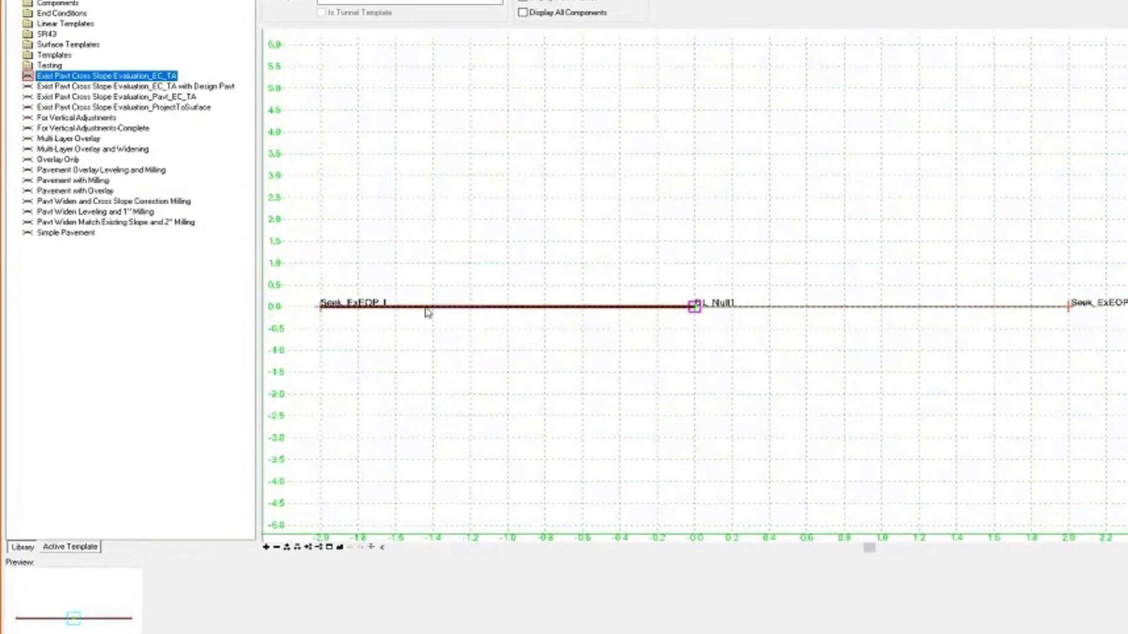
{"action": "double_click", "coordinate": [427, 311]}
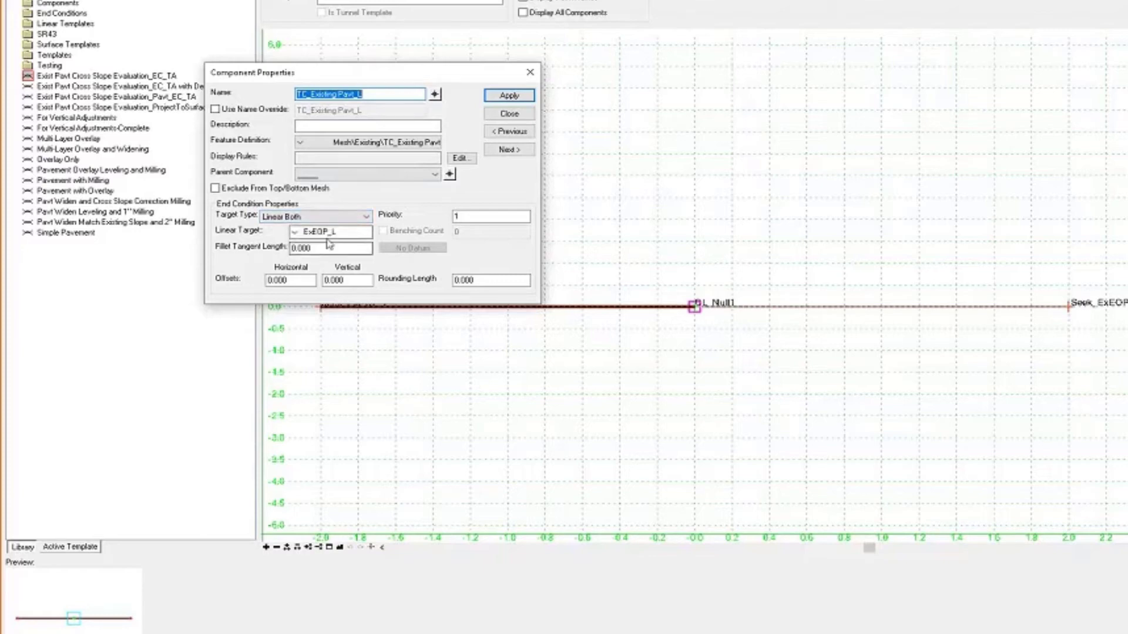
{"action": "double_click", "coordinate": [349, 231]}
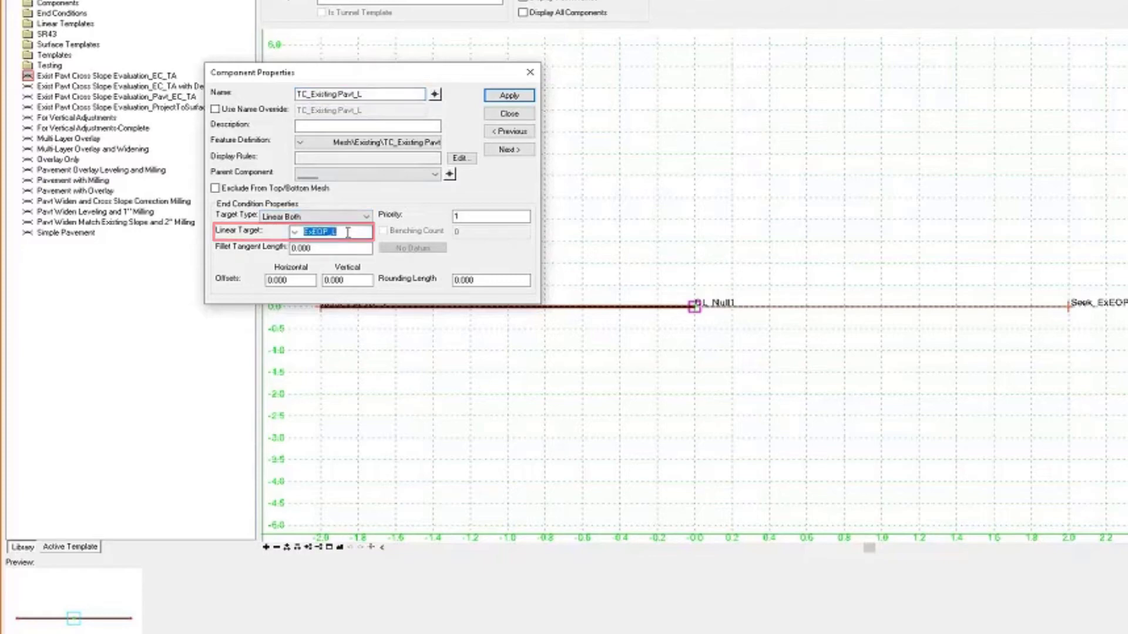
{"action": "left_click", "coordinate": [348, 232]}
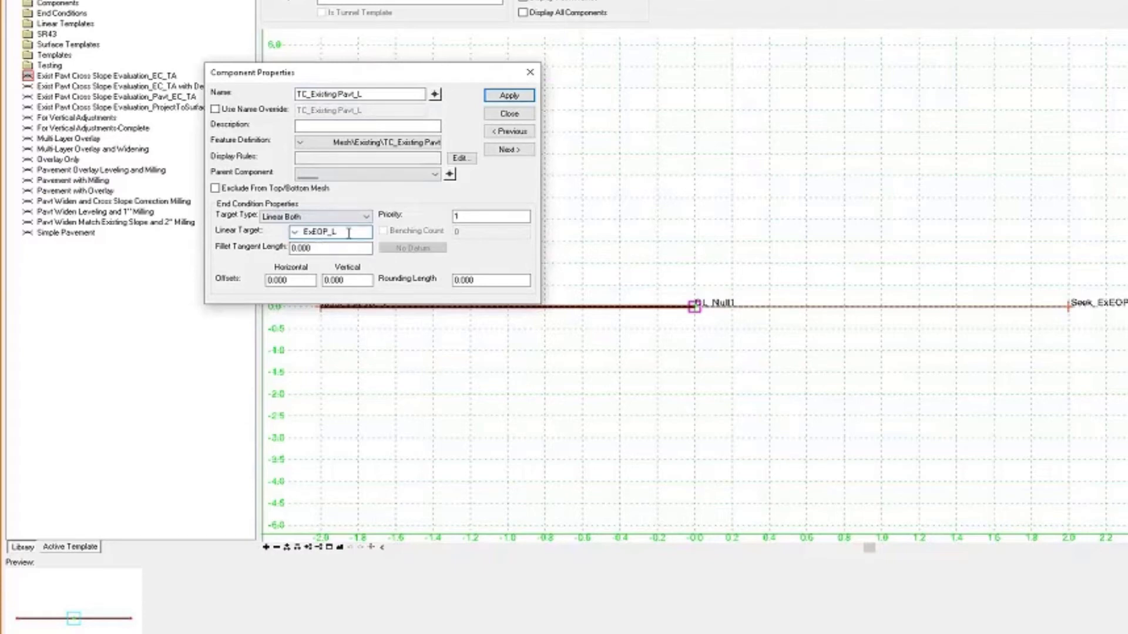
Examine the target type and linear target of the right existing pavement component, and close its properties
{"action": "left_click", "coordinate": [511, 150]}
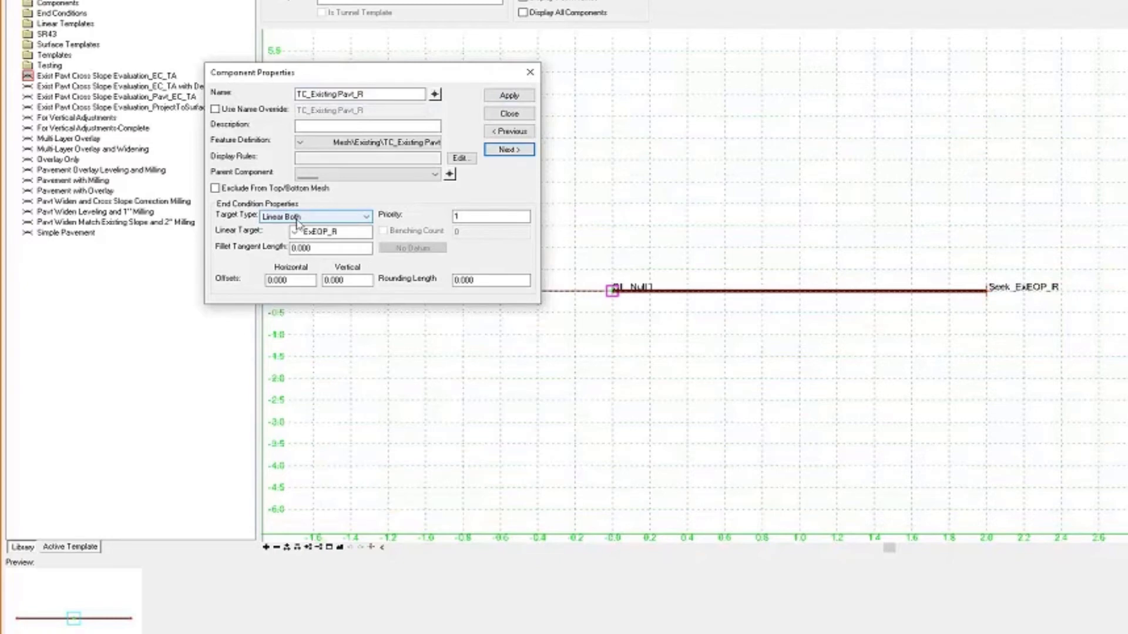
{"action": "double_click", "coordinate": [341, 233]}
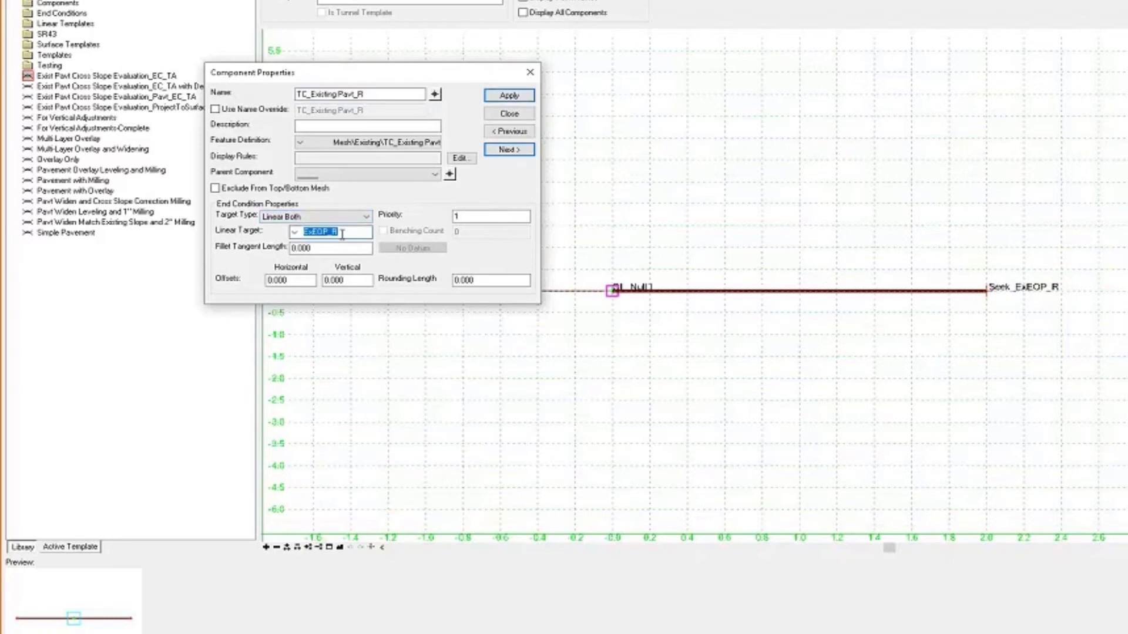
{"action": "left_click", "coordinate": [342, 233]}
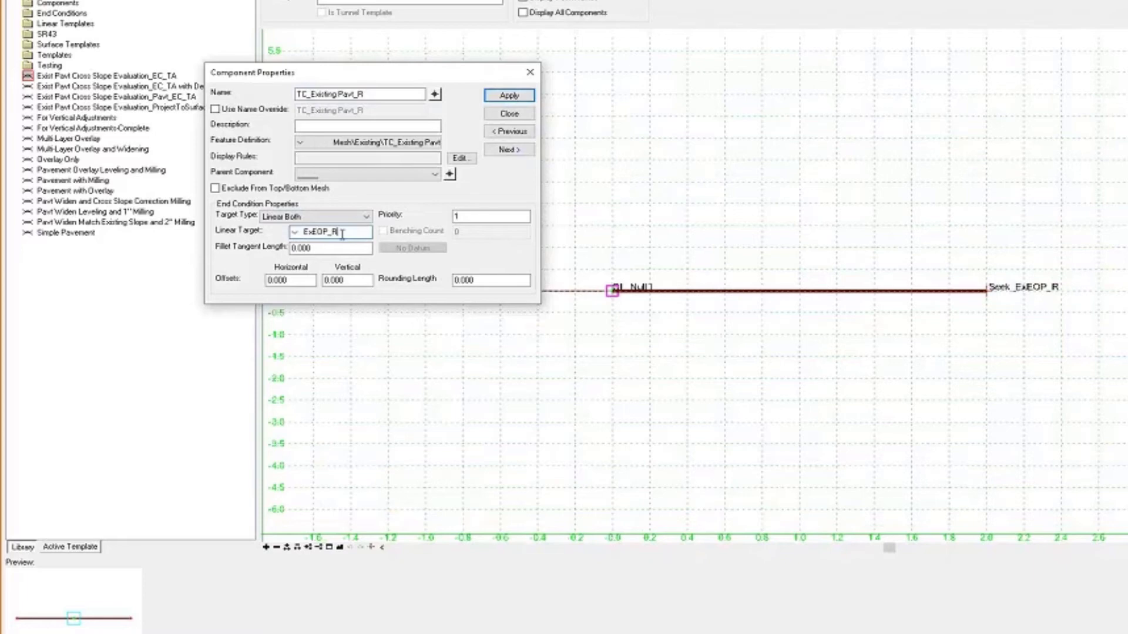
{"action": "left_click", "coordinate": [499, 115]}
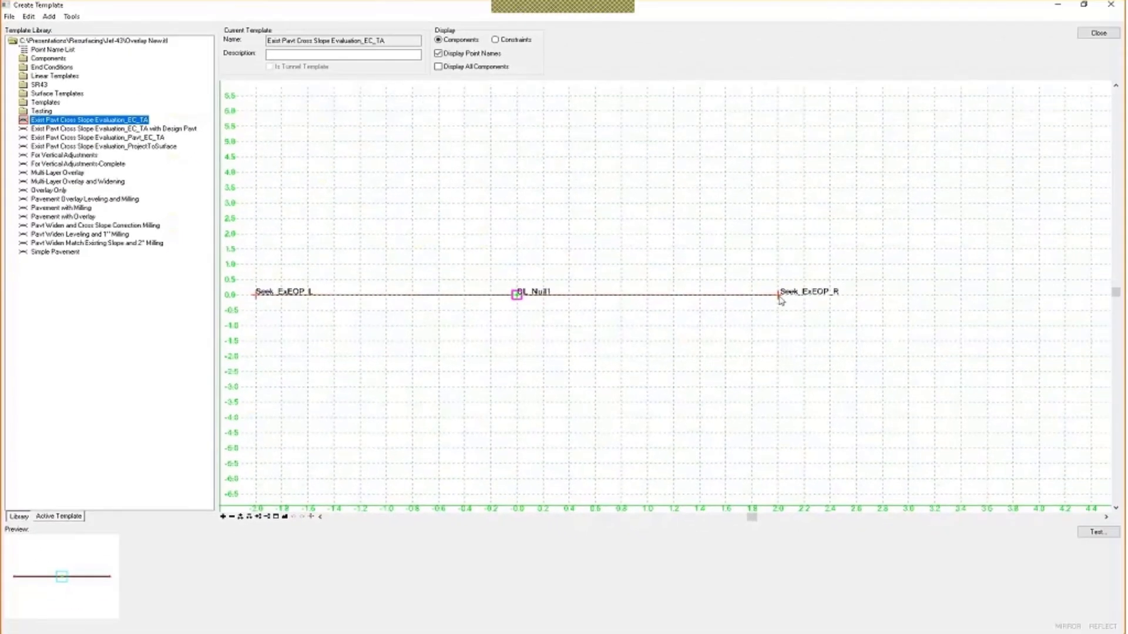
Shrink and move the template editor aside to compare the template with the road model, and close the editor
{"action": "mouse_move", "coordinate": [812, 298]}
{"action": "left_click", "coordinate": [1084, 5]}
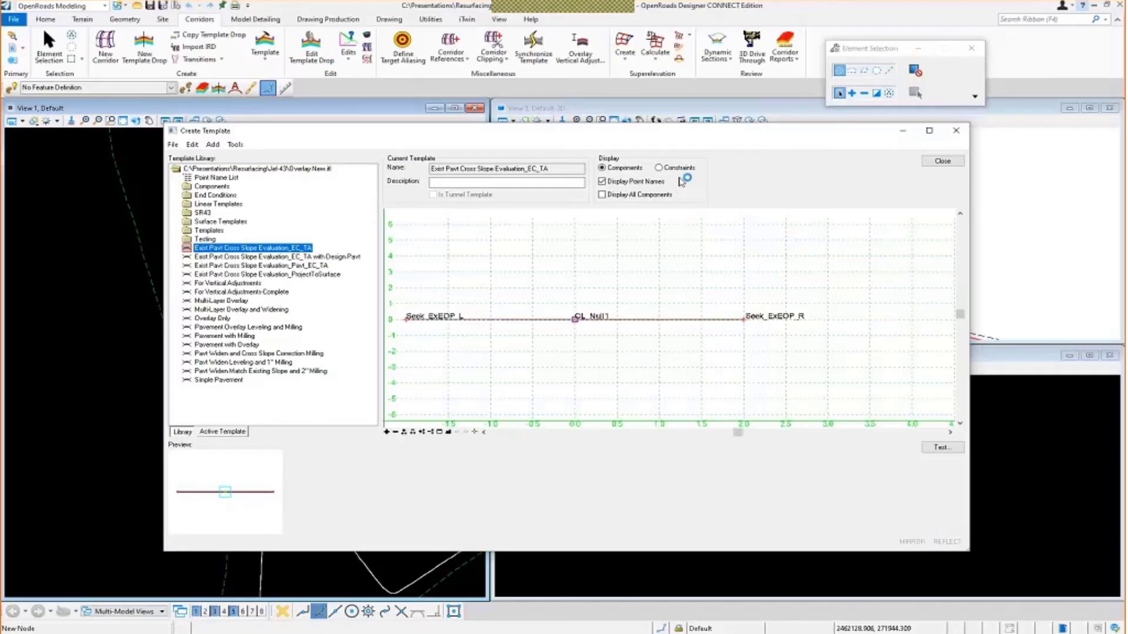
{"action": "left_click_drag", "start_coordinate": [704, 135], "coordinate": [739, 310]}
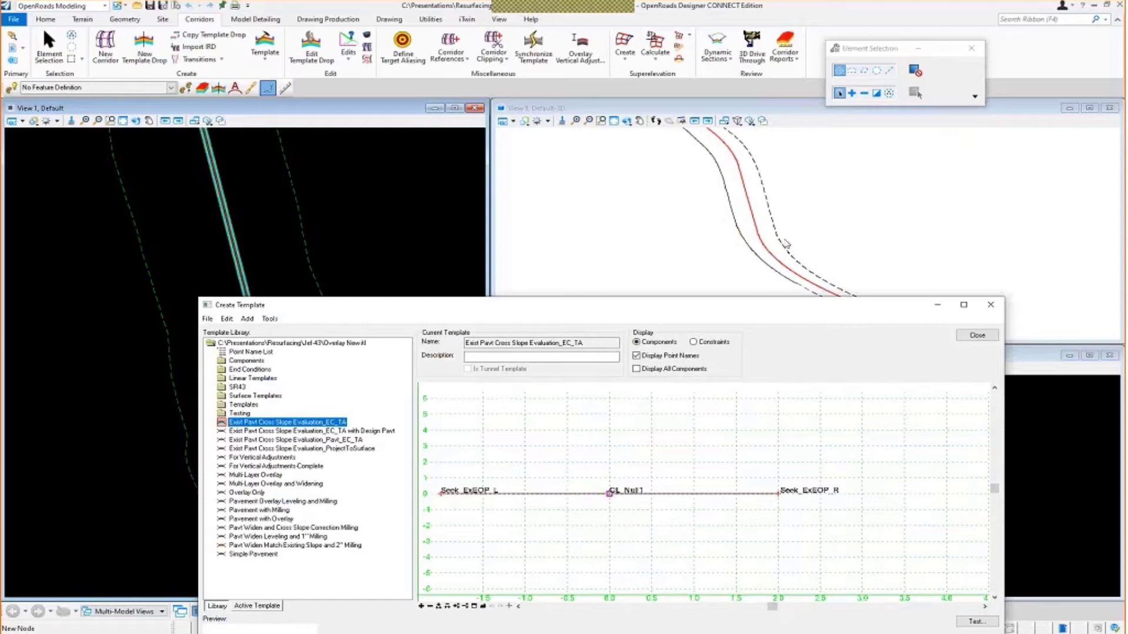
{"action": "left_click_drag", "start_coordinate": [756, 308], "coordinate": [725, 169]}
{"action": "mouse_move", "coordinate": [577, 356]}
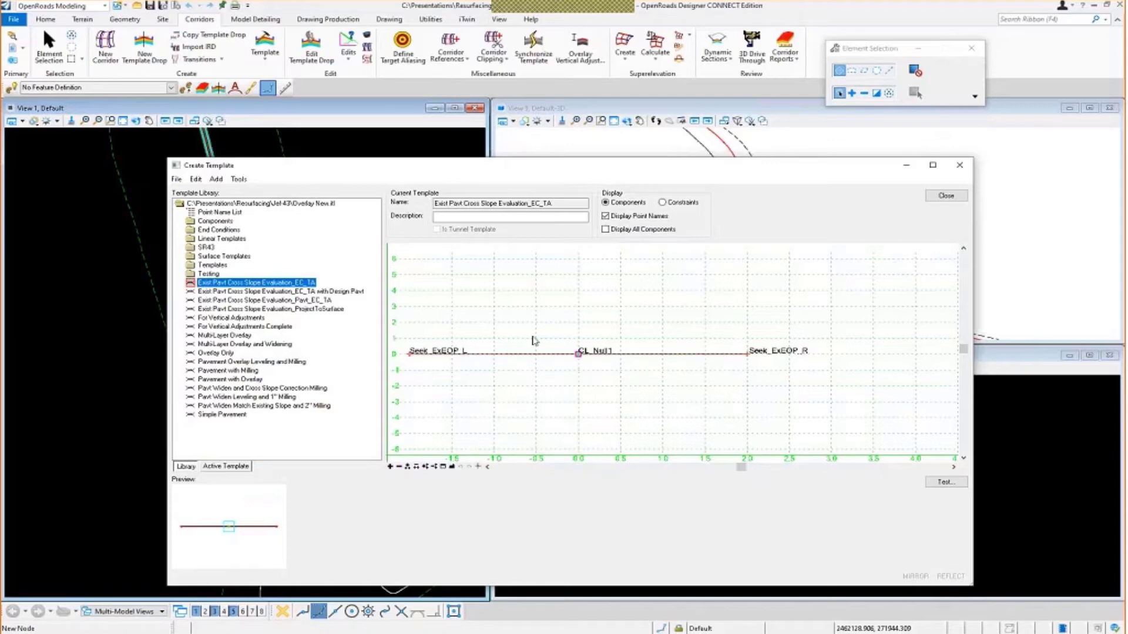
{"action": "left_click", "coordinate": [946, 197]}
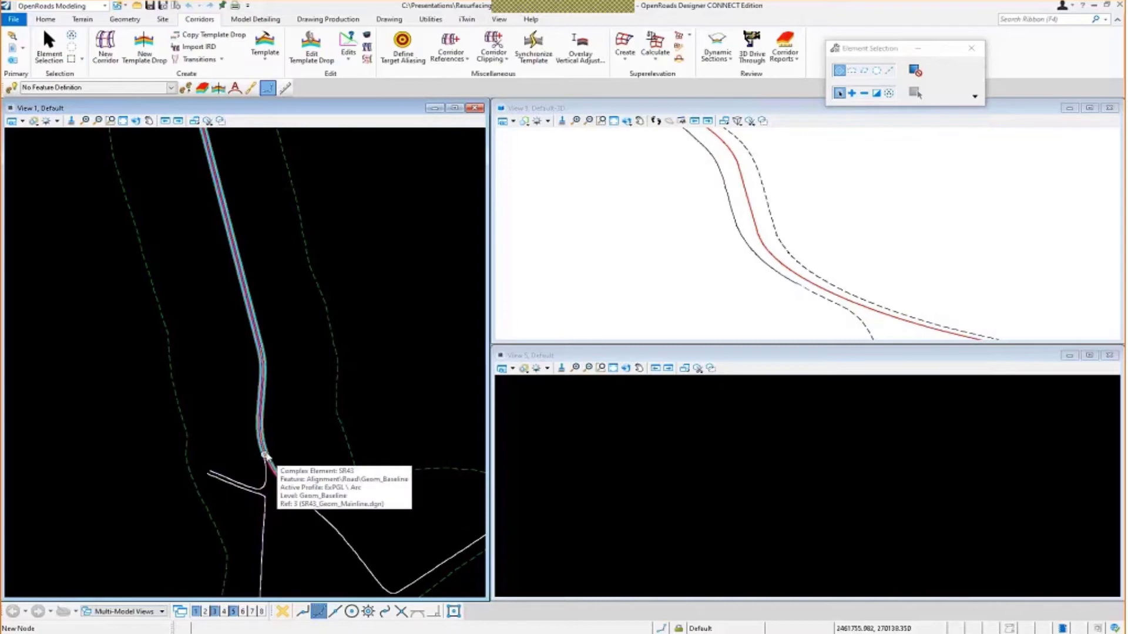
Create a corridor named SR43 along the SR43 baseline, using its active profile and the Final feature definition
{"action": "left_click", "coordinate": [265, 455]}
{"action": "scroll", "coordinate": [269, 448], "scroll_direction": "up", "scroll_amount": 2}
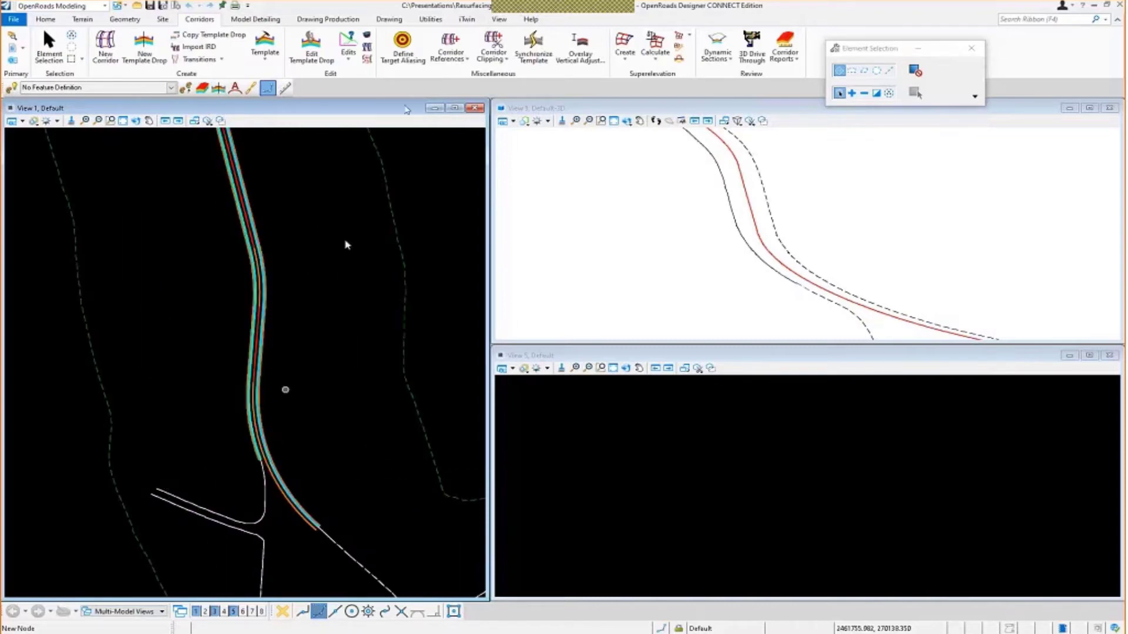
{"action": "left_click", "coordinate": [107, 56]}
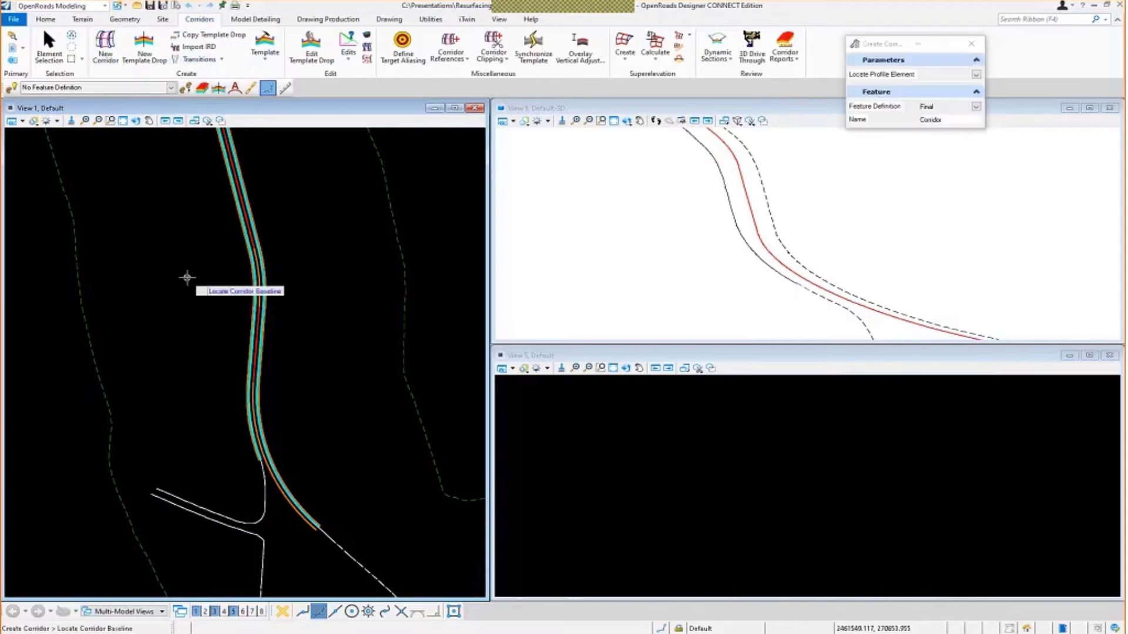
{"action": "scroll", "coordinate": [234, 461], "scroll_direction": "up", "scroll_amount": 2}
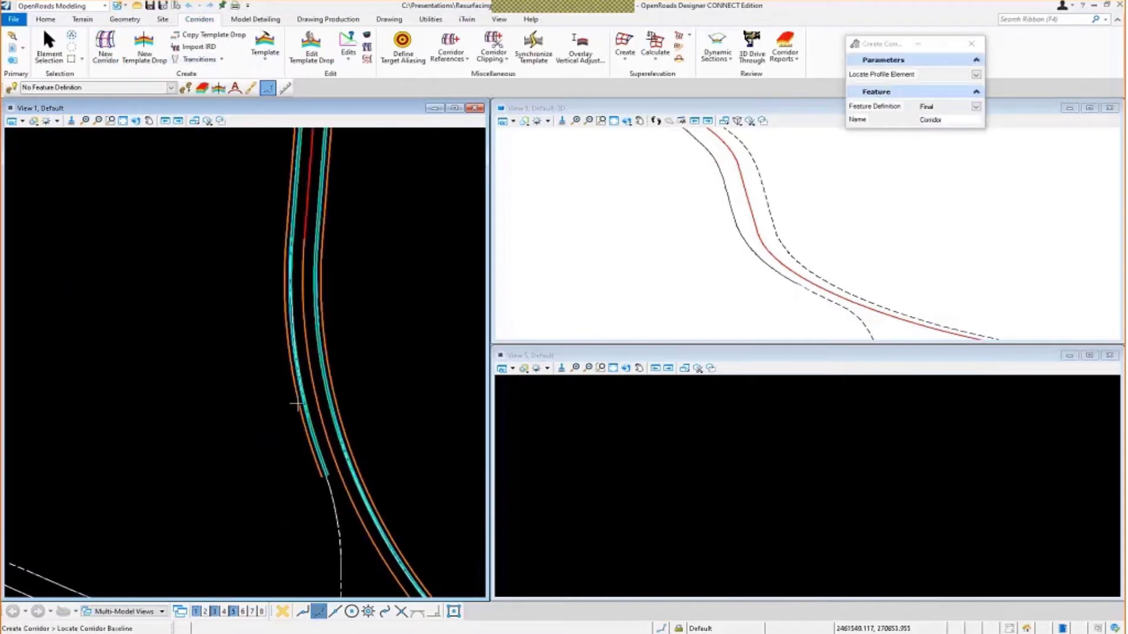
{"action": "left_click", "coordinate": [302, 269]}
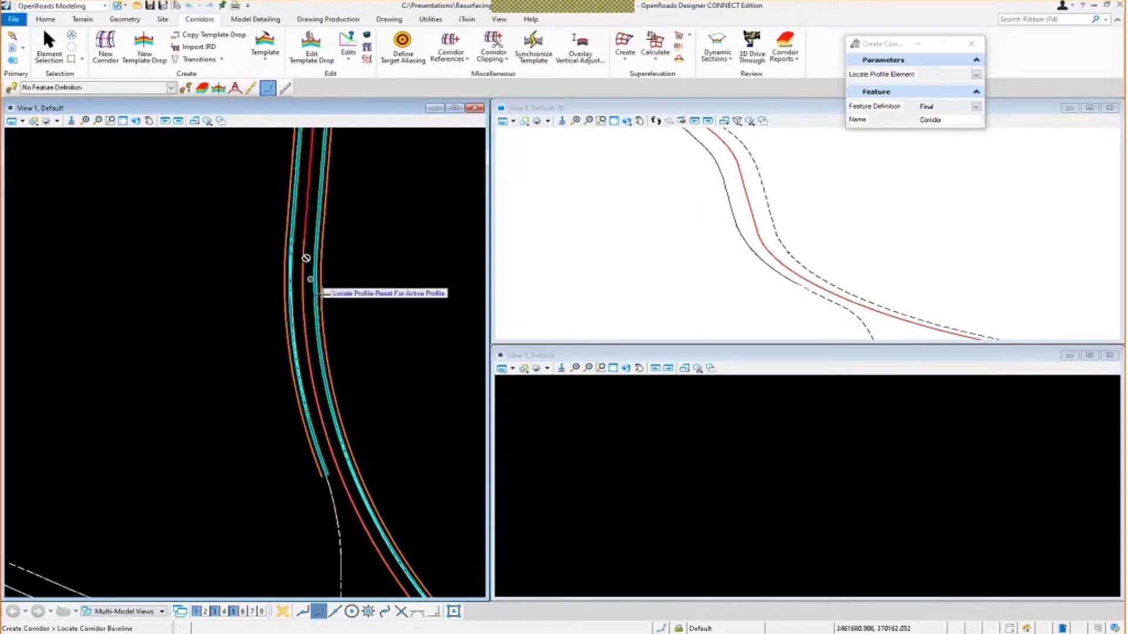
{"action": "right_click", "coordinate": [340, 307]}
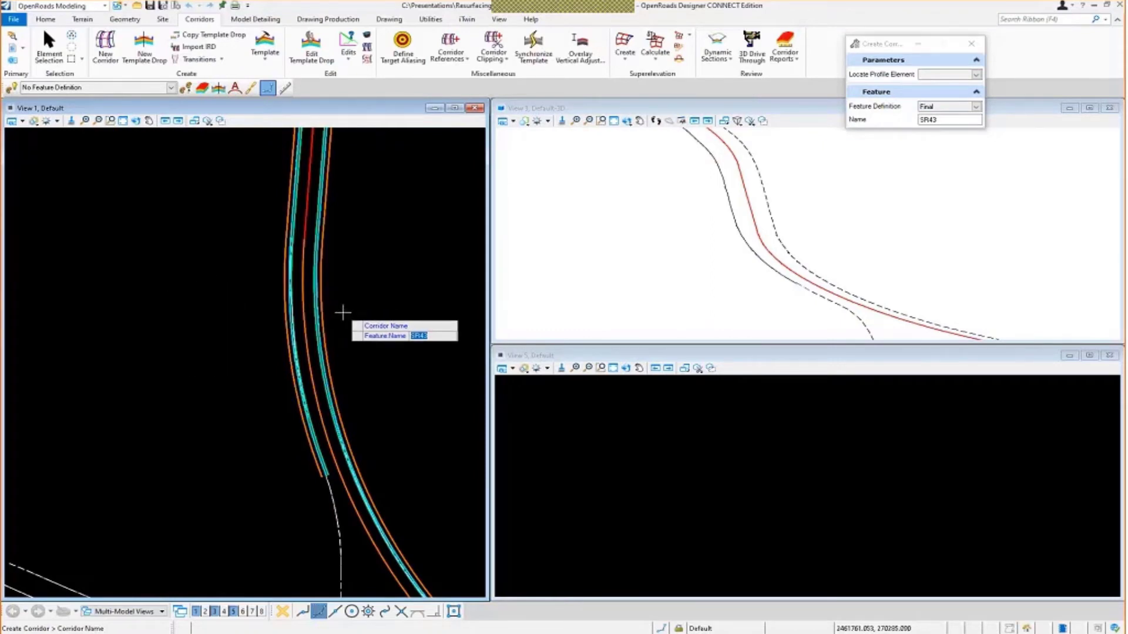
{"action": "left_click", "coordinate": [343, 312]}
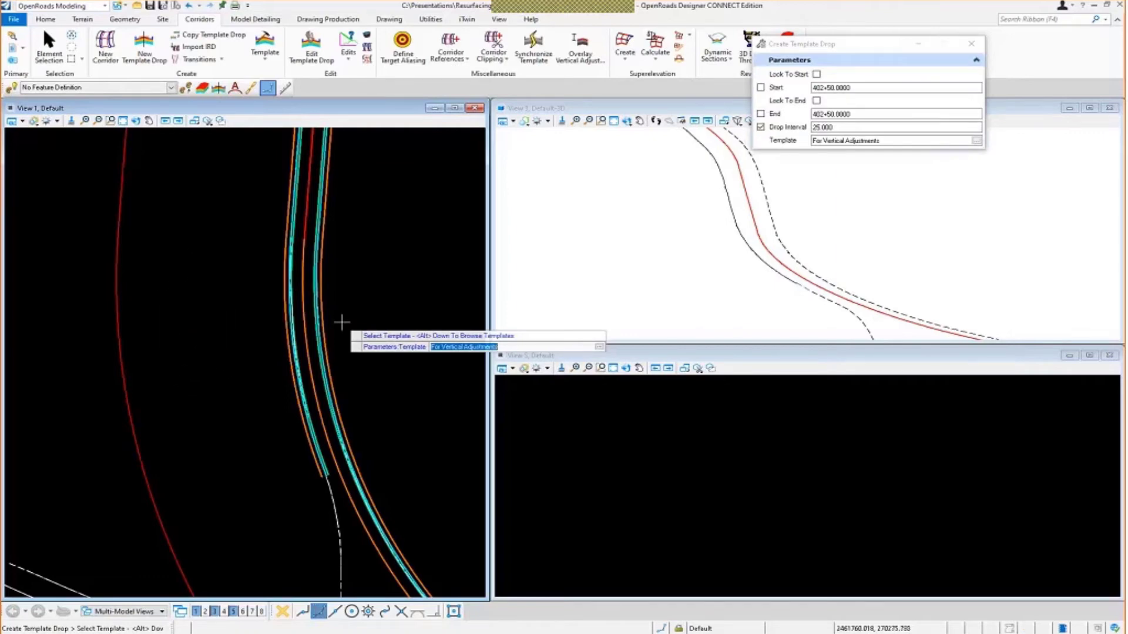
Choose the Exist Pavt Cross Slope Evaluation_EC_TA template for the corridor's template drop
{"action": "key", "text": "alt+Down"}
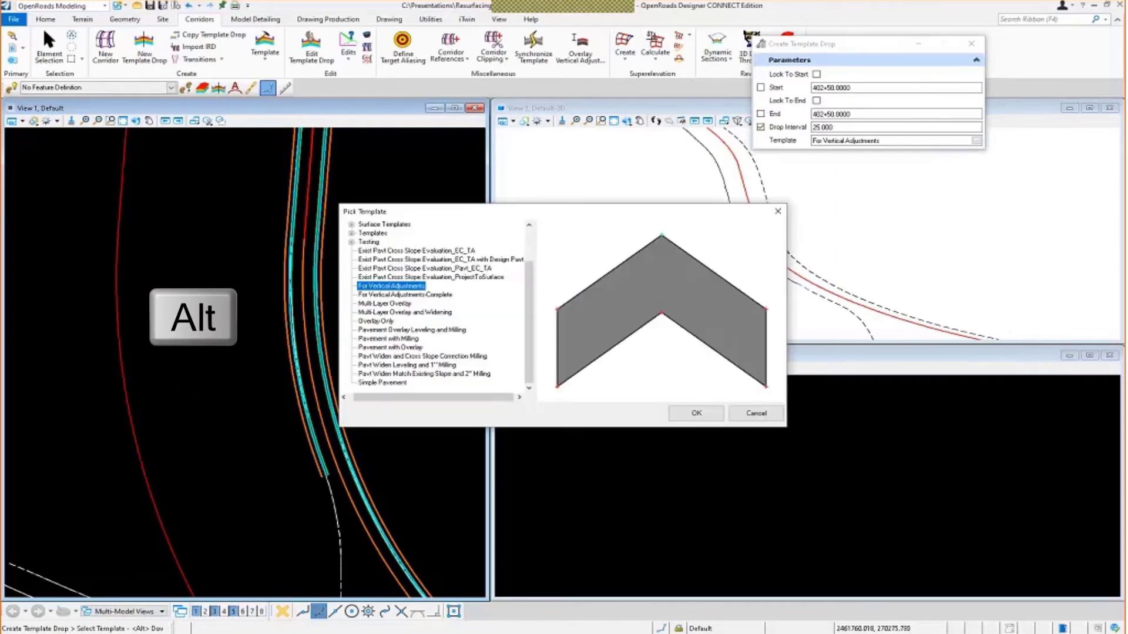
{"action": "left_click", "coordinate": [431, 252]}
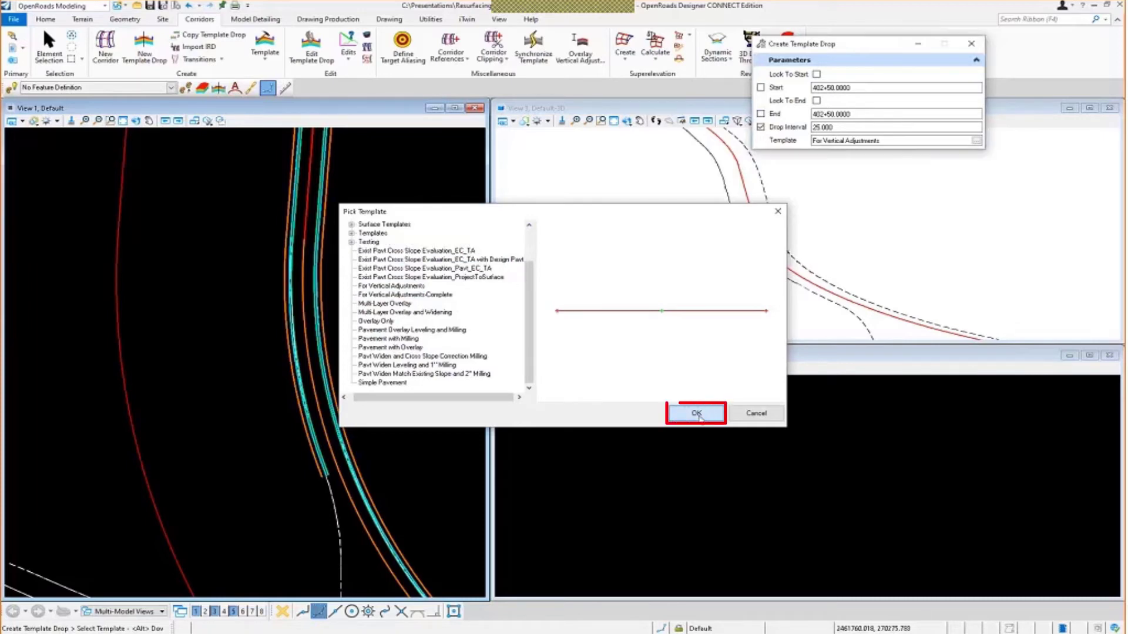
{"action": "left_click", "coordinate": [697, 414]}
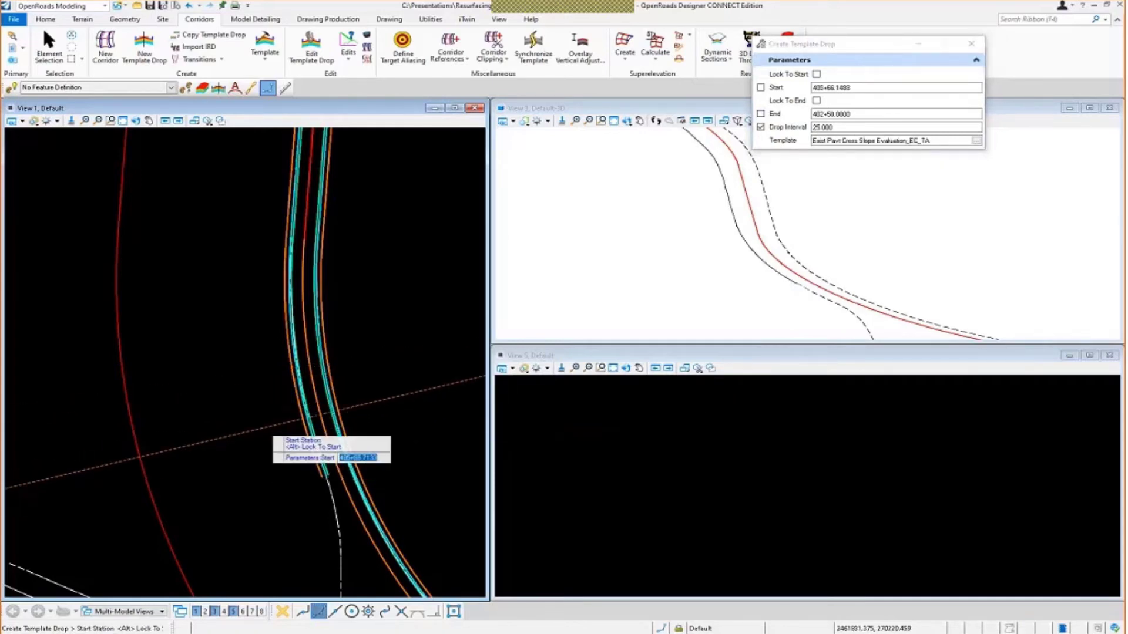
Place the template drop from station 406+00 to station A 440+00 with a drop interval of 25
{"action": "type", "text": "406+00"}
{"action": "key", "text": "Return"}
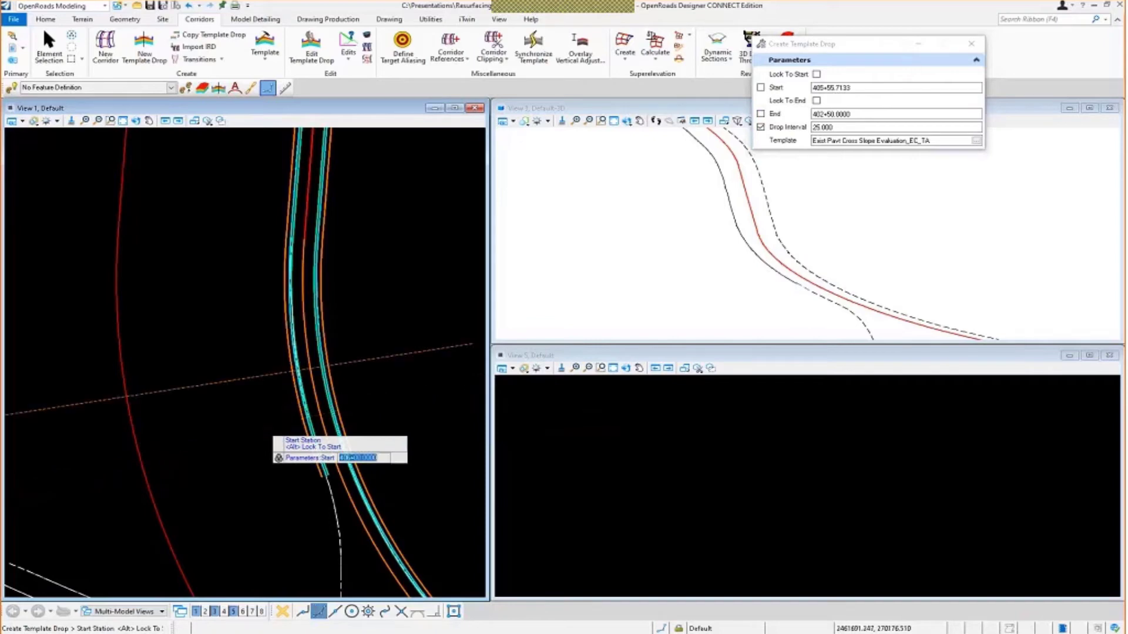
{"action": "key", "text": "BackSpace"}
{"action": "key", "text": "Return"}
{"action": "type", "text": "406+00.0000"}
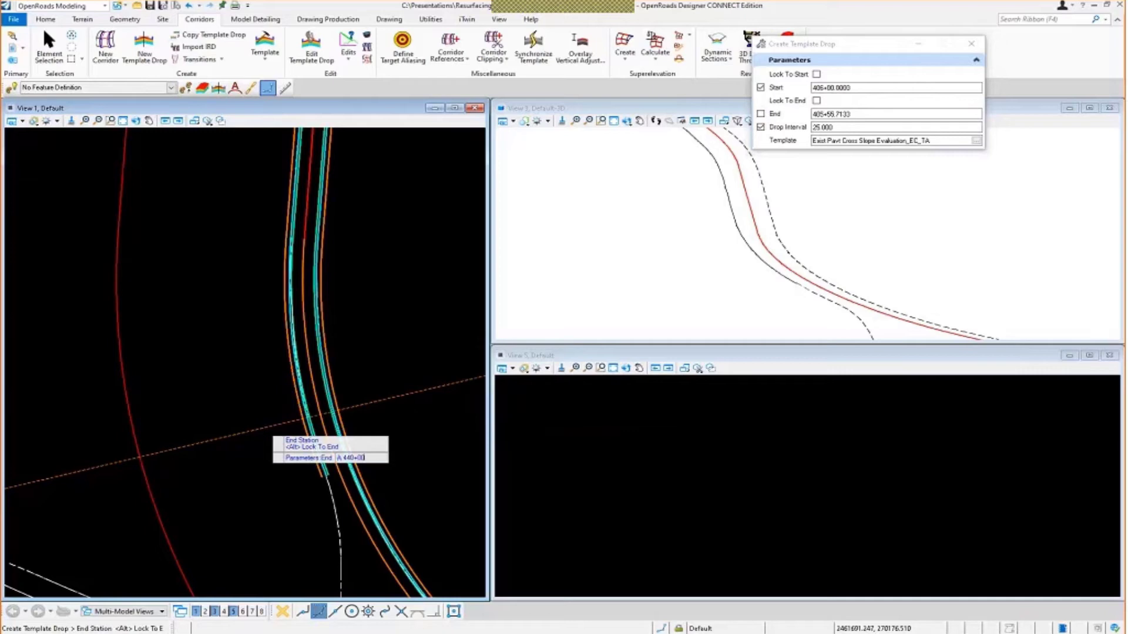
{"action": "key", "text": "Return"}
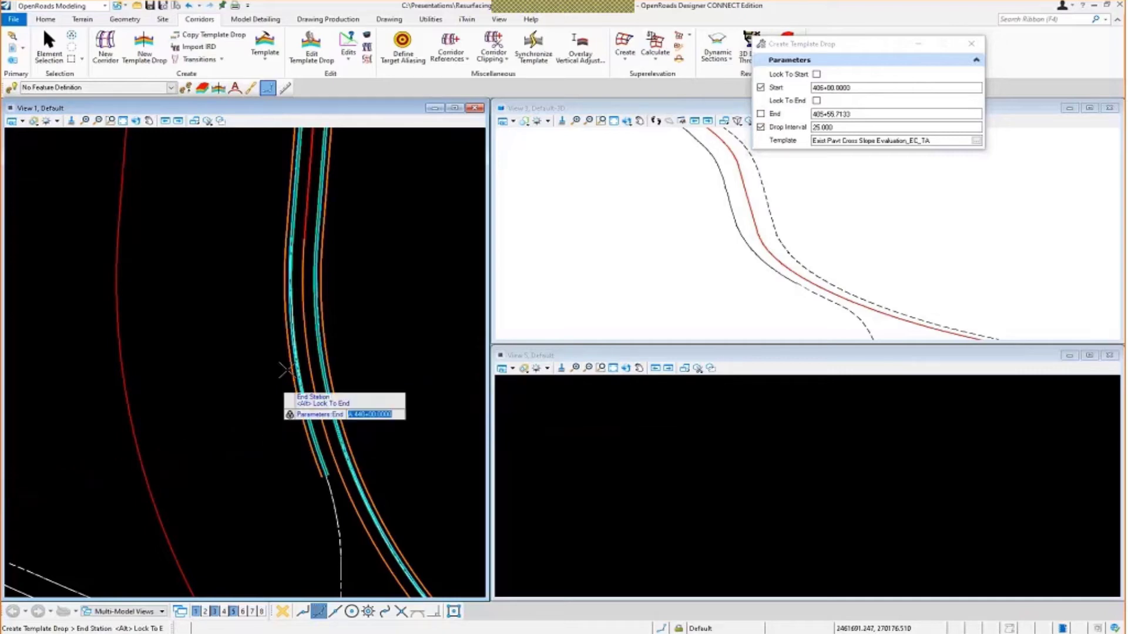
{"action": "left_click", "coordinate": [381, 303]}
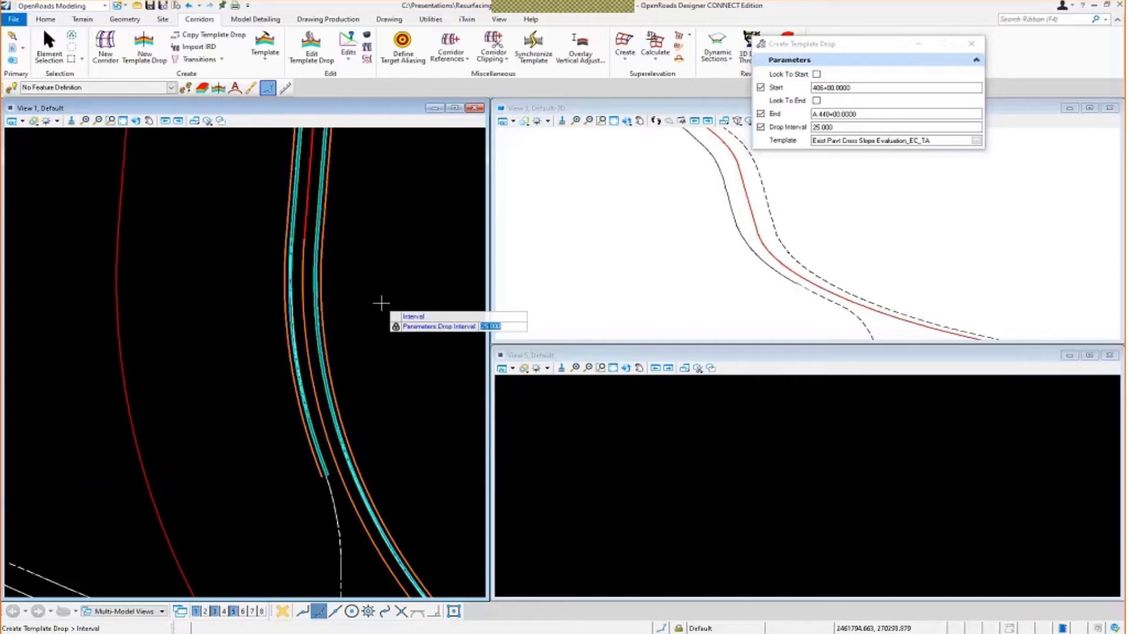
{"action": "left_click", "coordinate": [381, 303]}
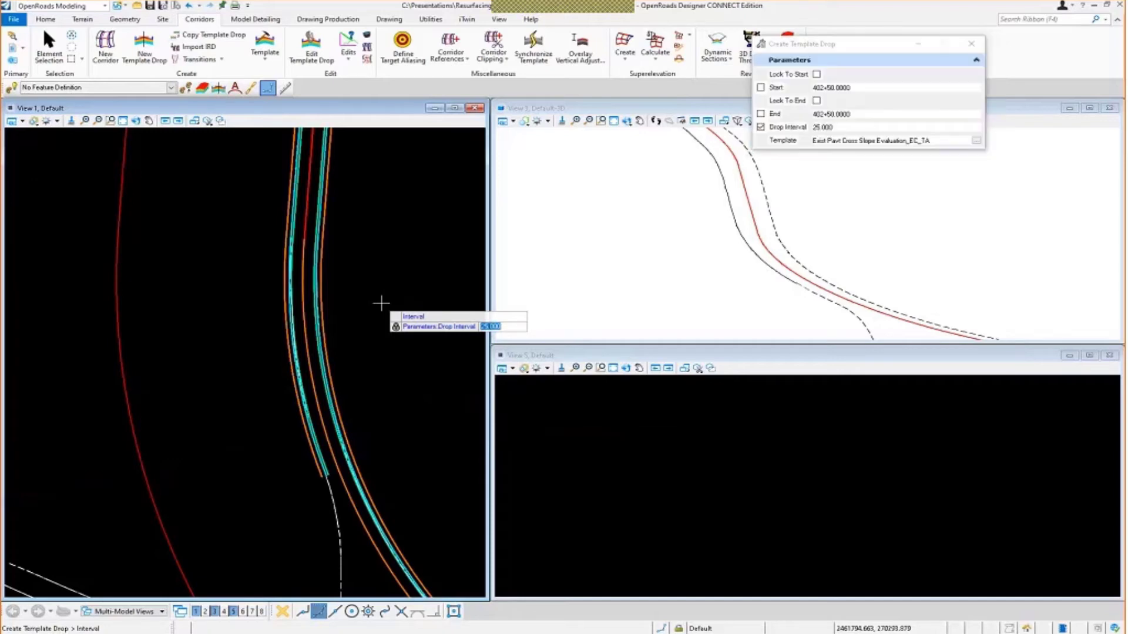
Accept the drop interval of 25 to finish the template drop and check the pavement edge lines in plan and 3D
{"action": "left_click", "coordinate": [385, 324]}
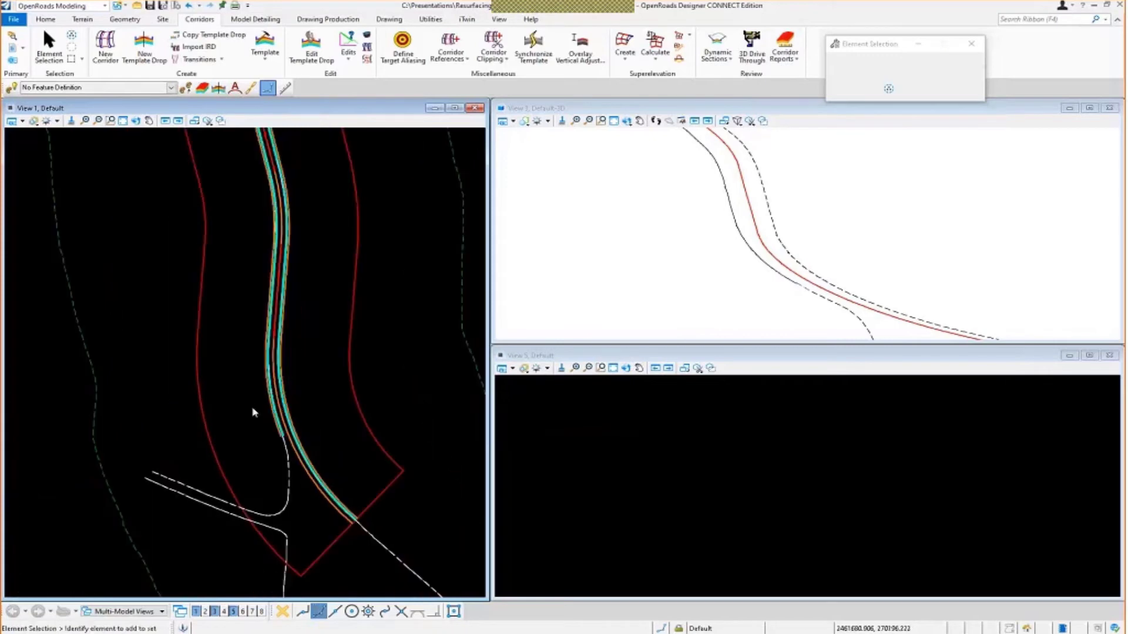
{"action": "scroll", "coordinate": [272, 336], "scroll_direction": "up", "scroll_amount": 3}
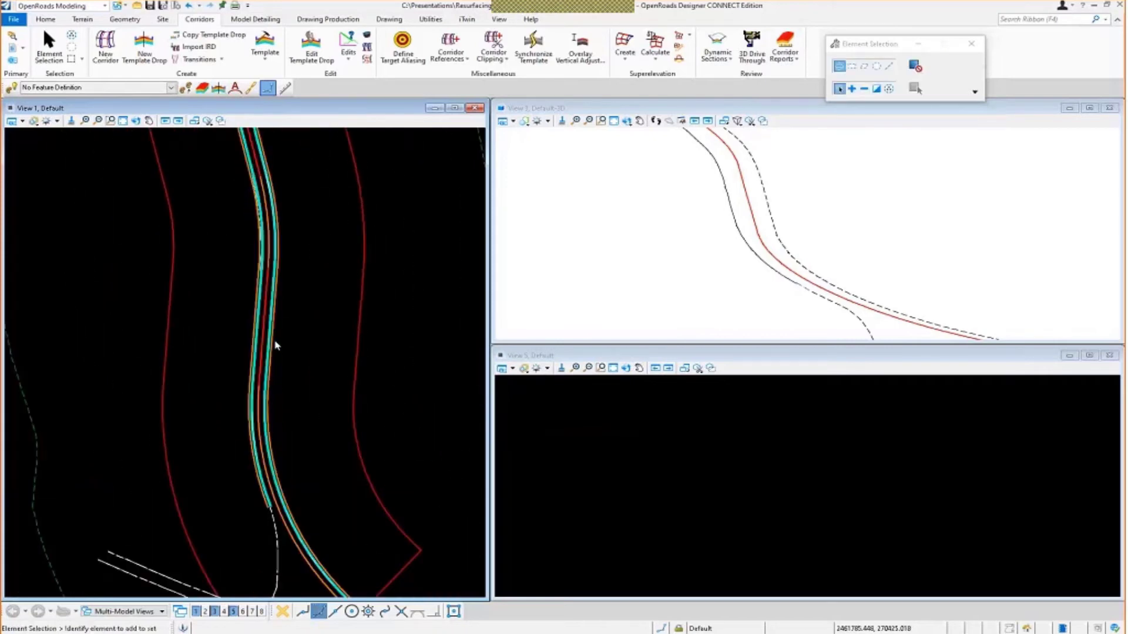
{"action": "left_click", "coordinate": [761, 262]}
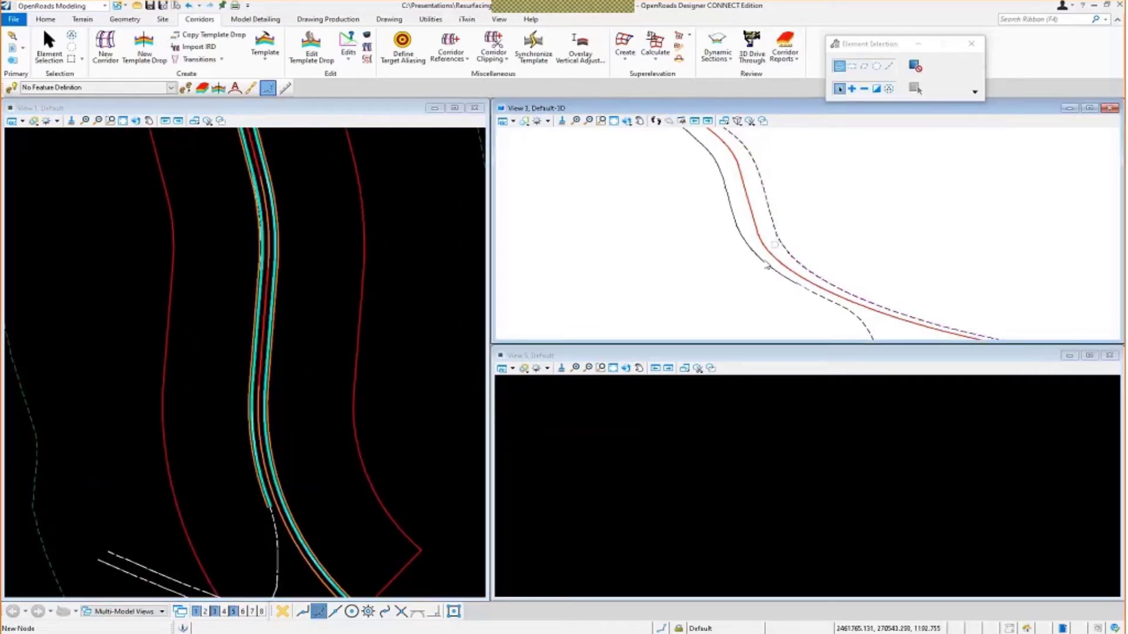
{"action": "mouse_move", "coordinate": [763, 268]}
Define target aliasing on the SR43 corridor, showing all linears and adding the ExEOP_R linear as alias for target ExEOP_R
{"action": "left_click", "coordinate": [405, 61]}
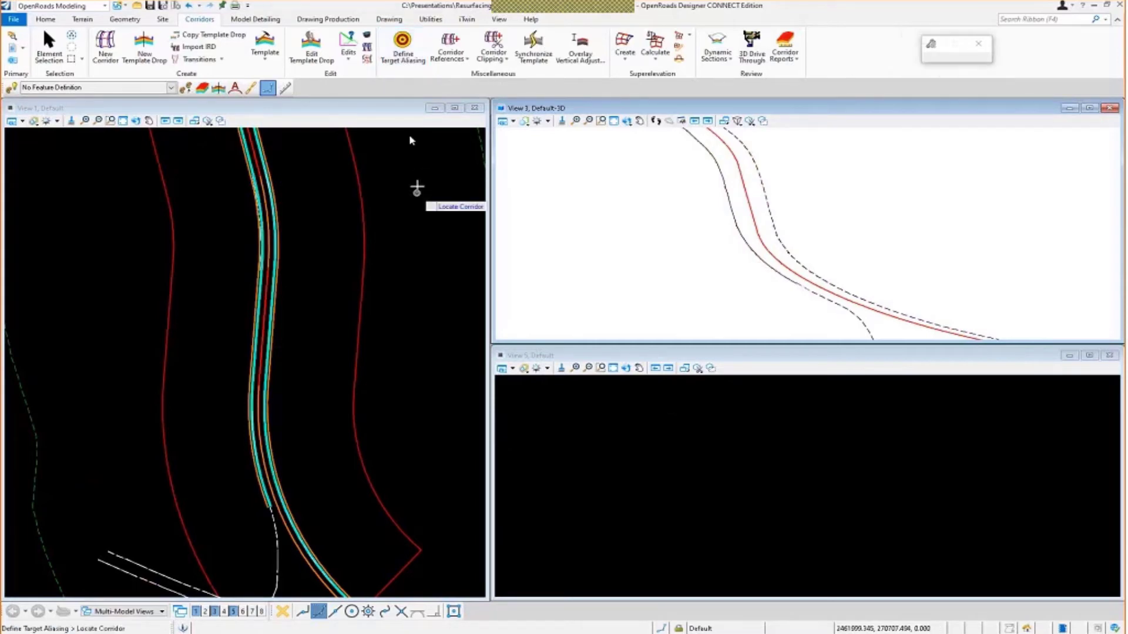
{"action": "left_click", "coordinate": [363, 246]}
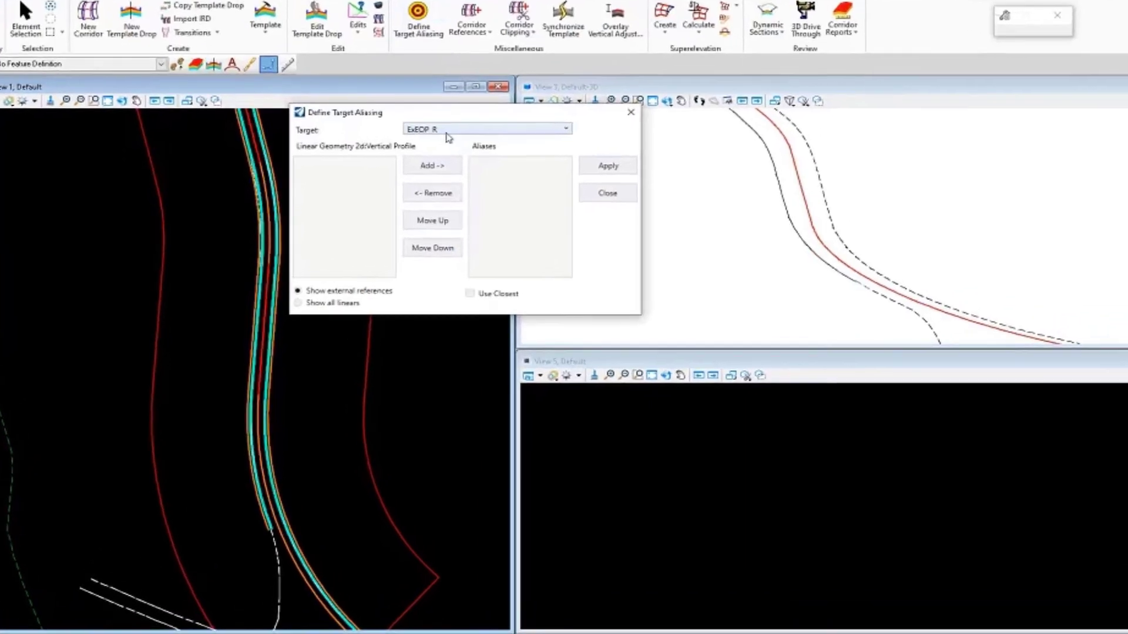
{"action": "left_click", "coordinate": [437, 150]}
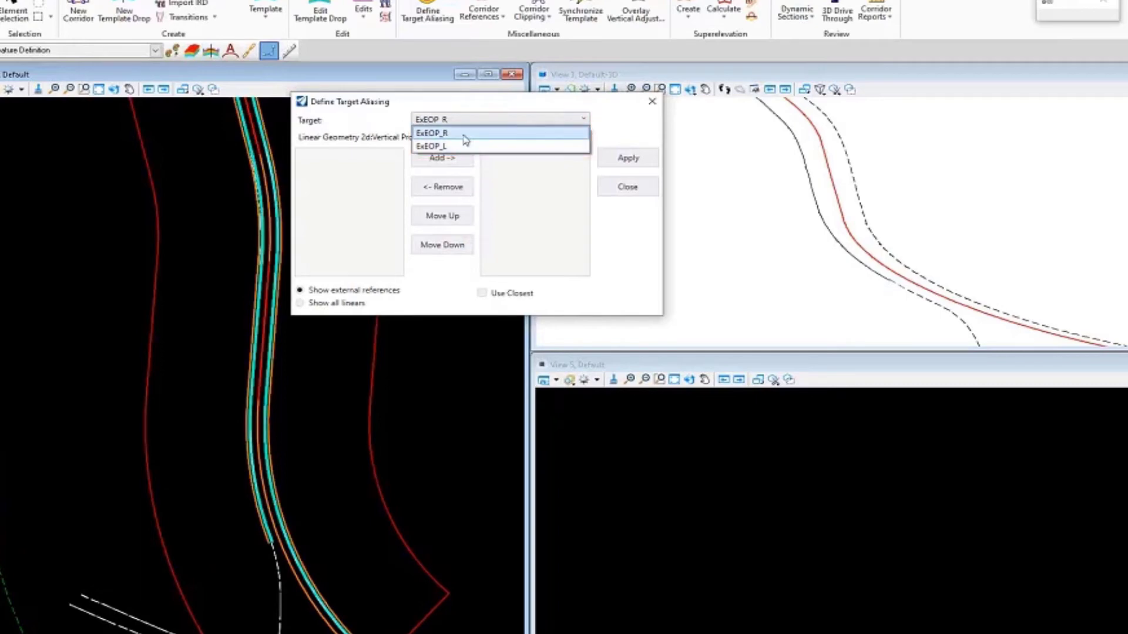
{"action": "left_click", "coordinate": [458, 134]}
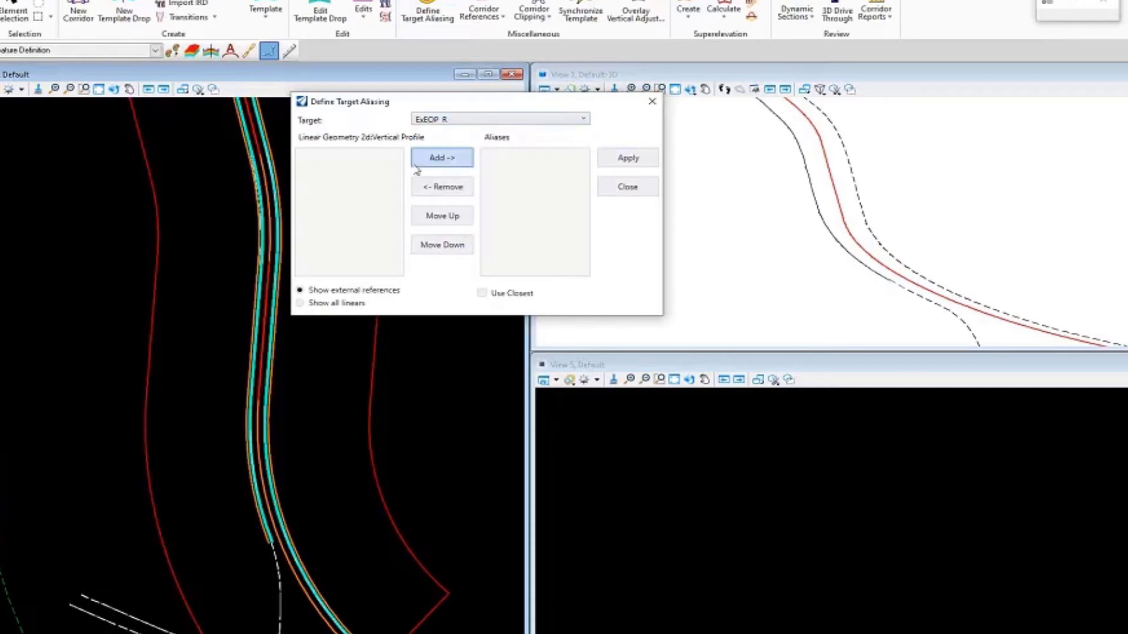
{"action": "left_click", "coordinate": [300, 303]}
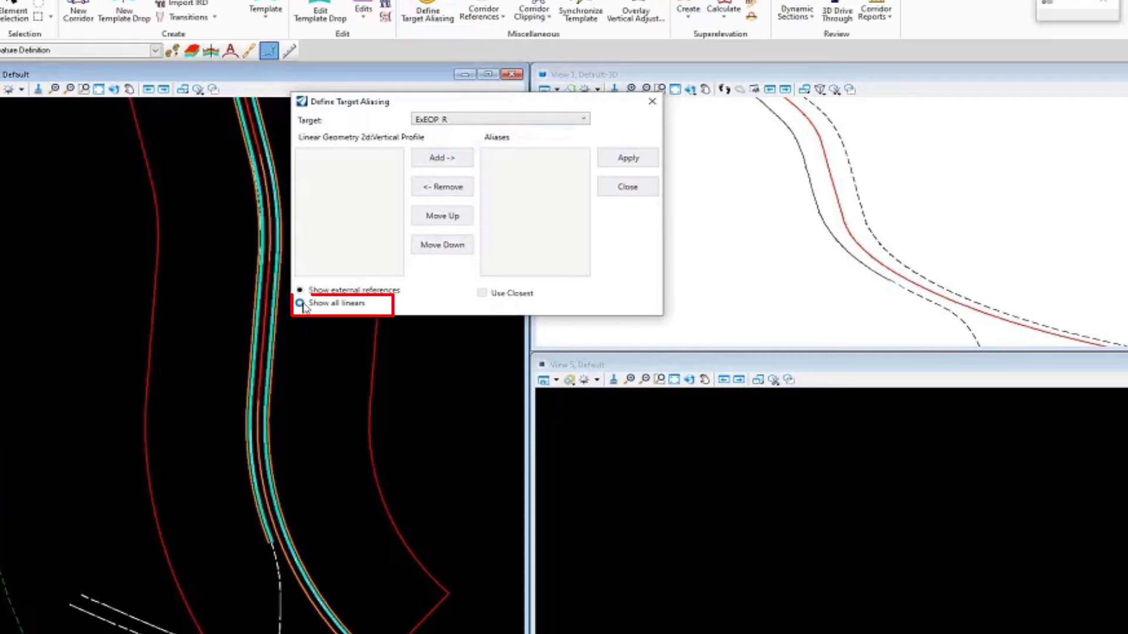
{"action": "left_click", "coordinate": [296, 387]}
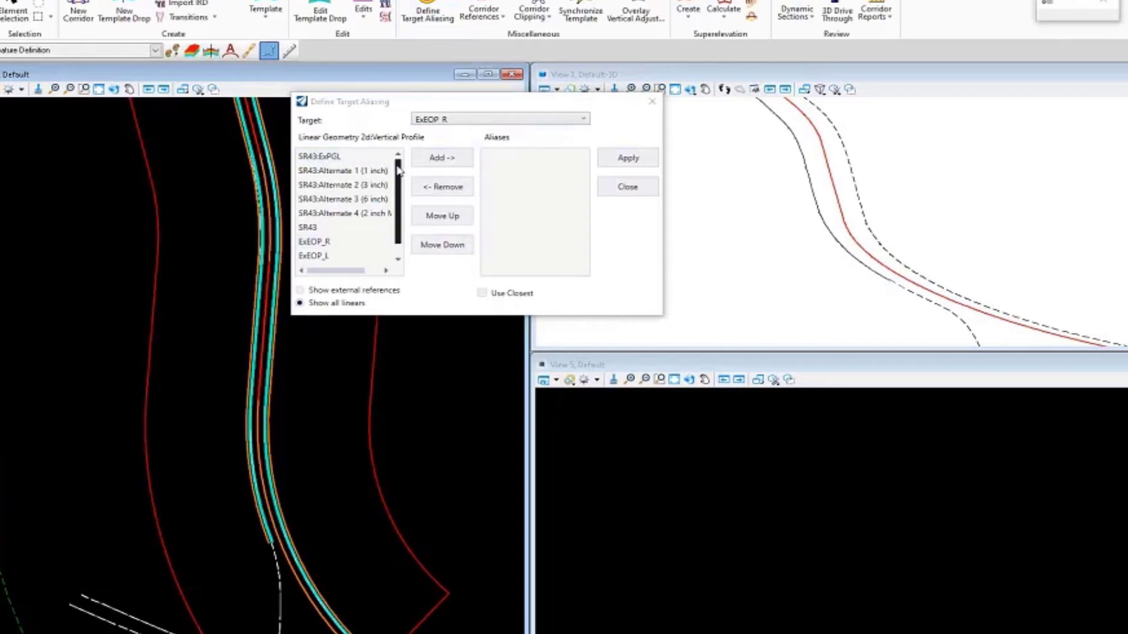
{"action": "left_click_drag", "start_coordinate": [398, 185], "coordinate": [399, 199]}
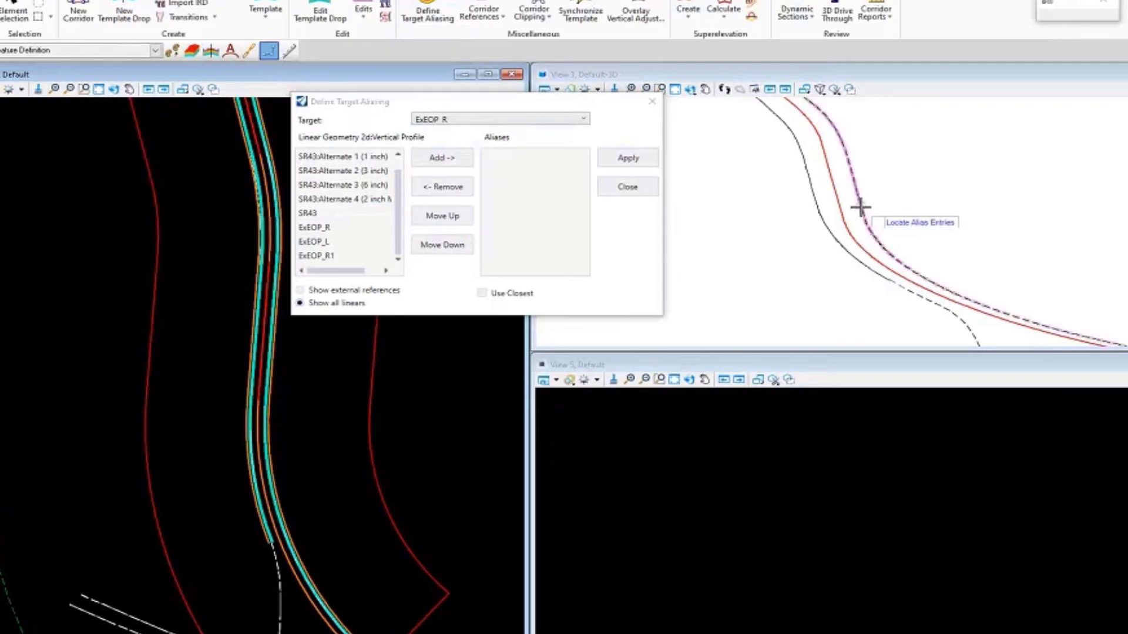
{"action": "mouse_move", "coordinate": [860, 206]}
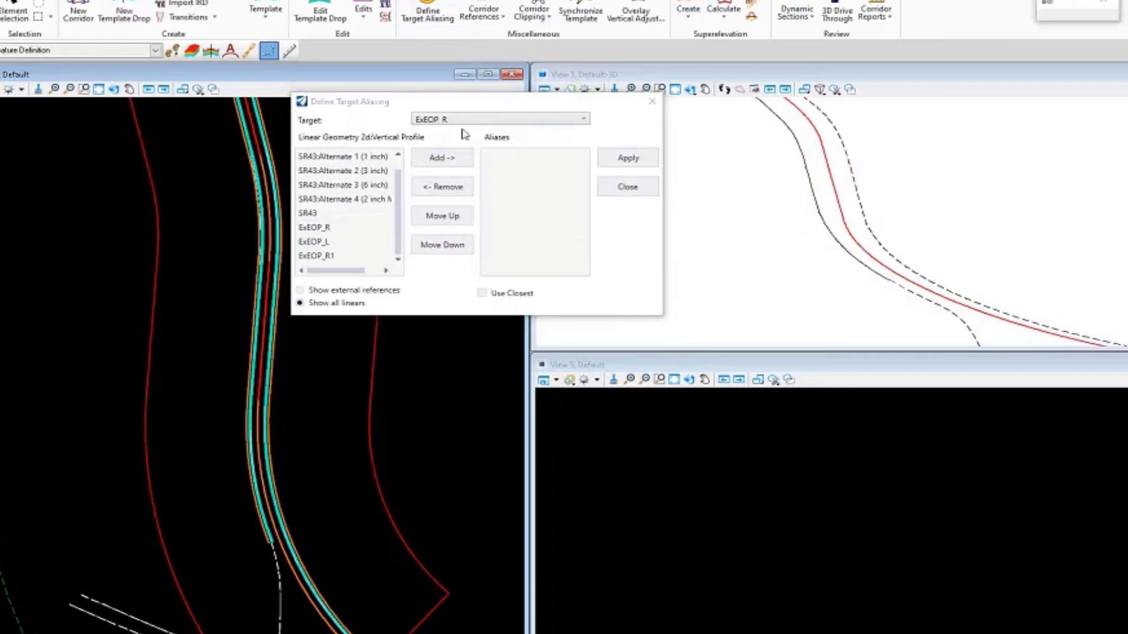
{"action": "left_click", "coordinate": [341, 230]}
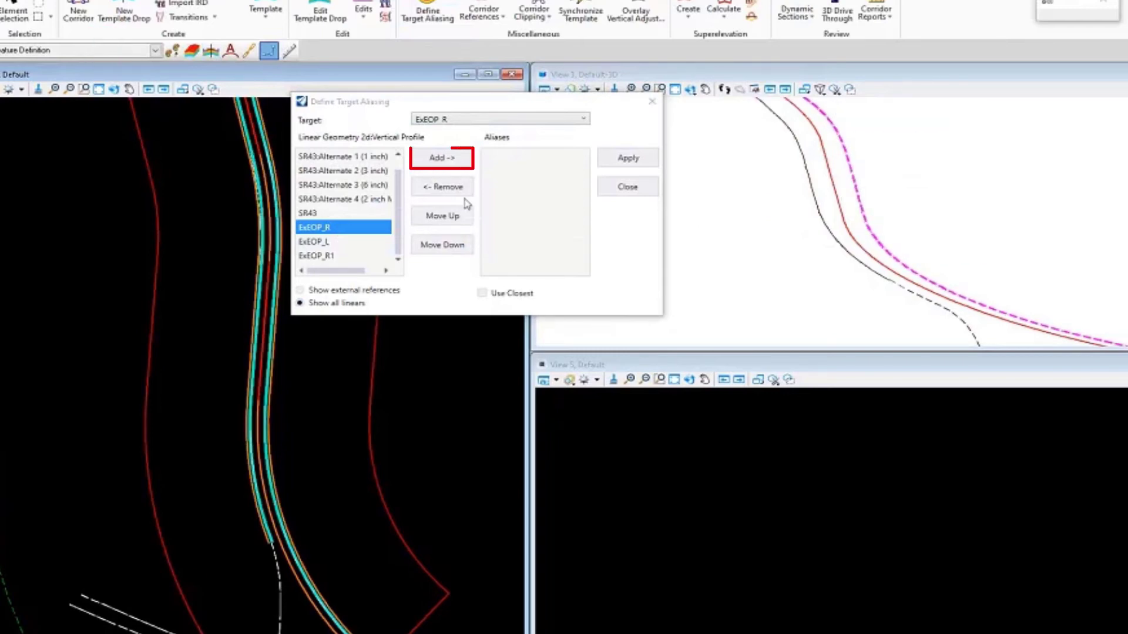
{"action": "left_click", "coordinate": [446, 158]}
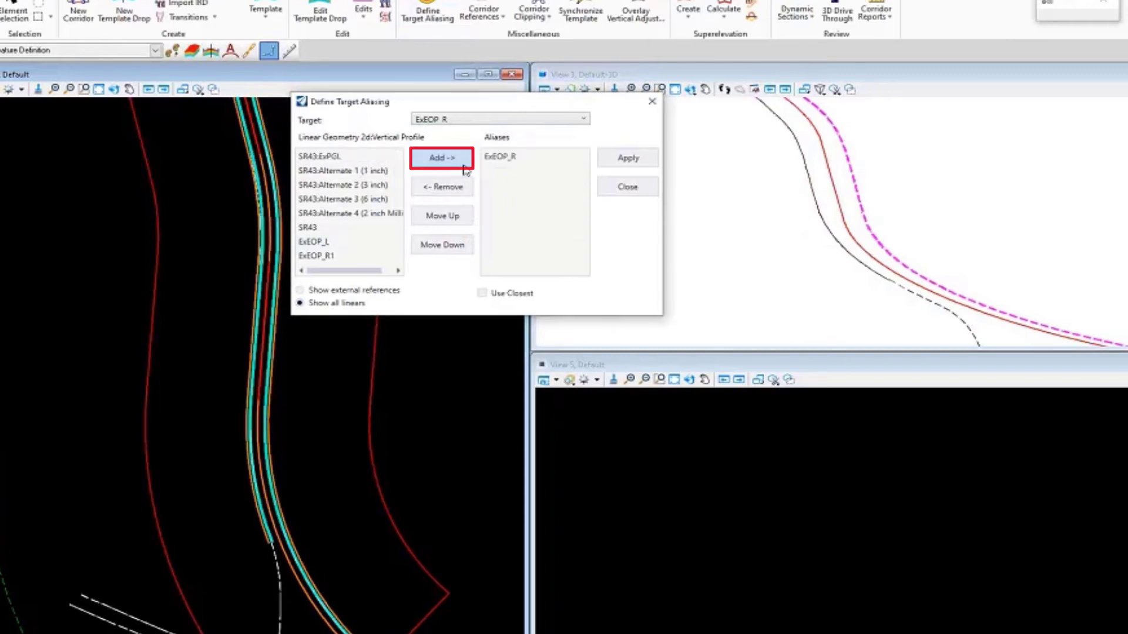
Add the ExEOP_L linear as alias for target ExEOP_L, apply the target aliasing and close its dialog
{"action": "left_click", "coordinate": [486, 122]}
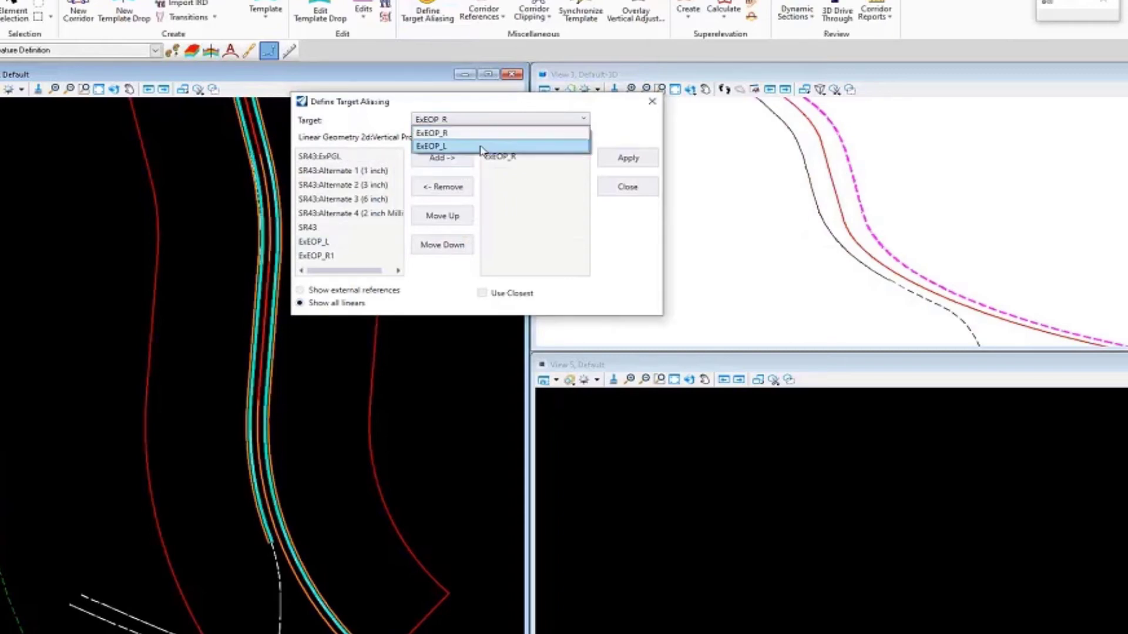
{"action": "left_click", "coordinate": [482, 147]}
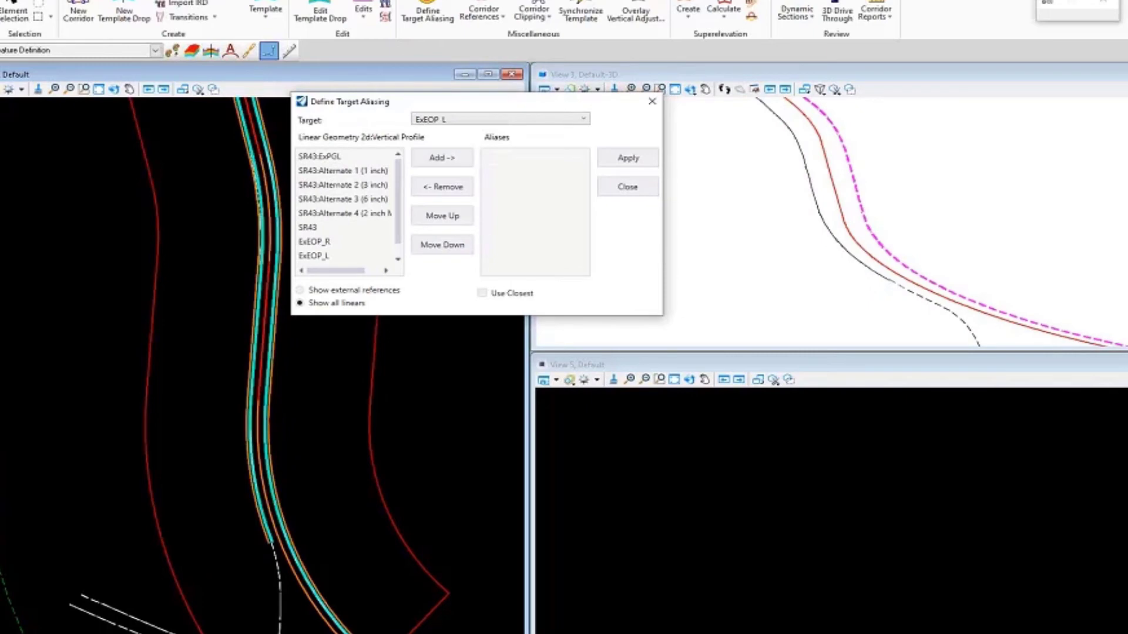
{"action": "left_click", "coordinate": [355, 257]}
{"action": "left_click", "coordinate": [356, 258]}
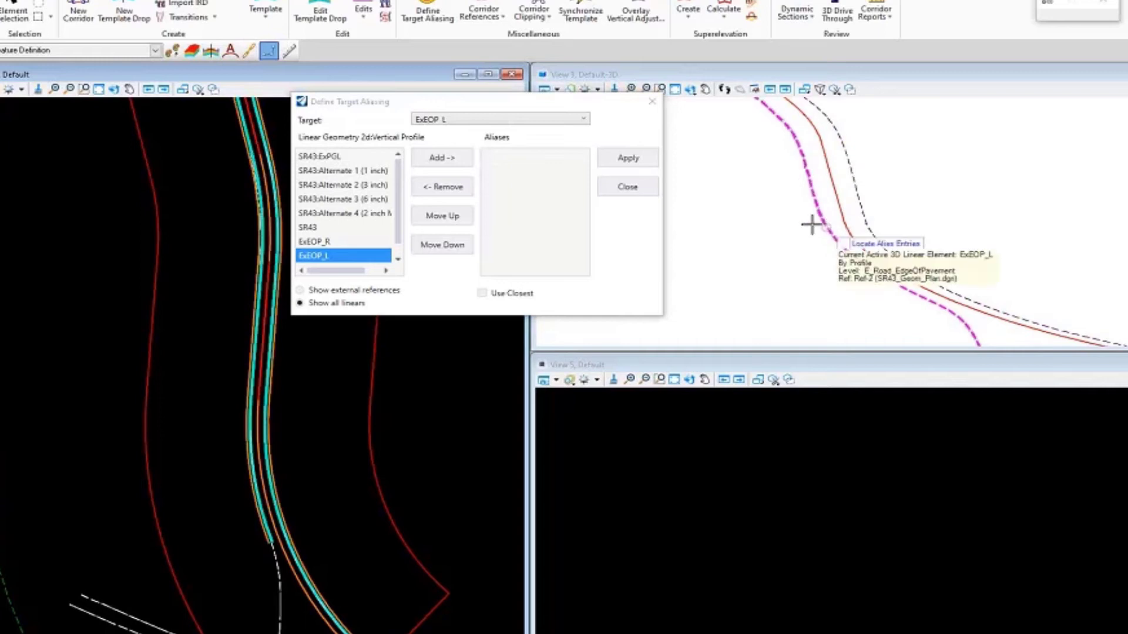
{"action": "left_click", "coordinate": [451, 162]}
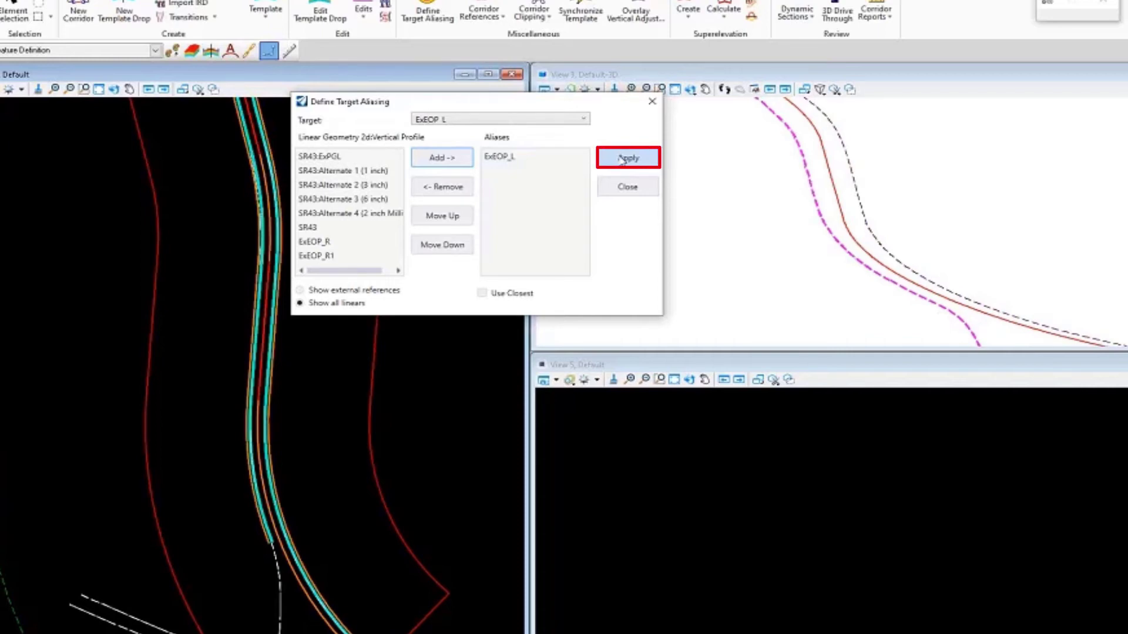
{"action": "left_click", "coordinate": [622, 160]}
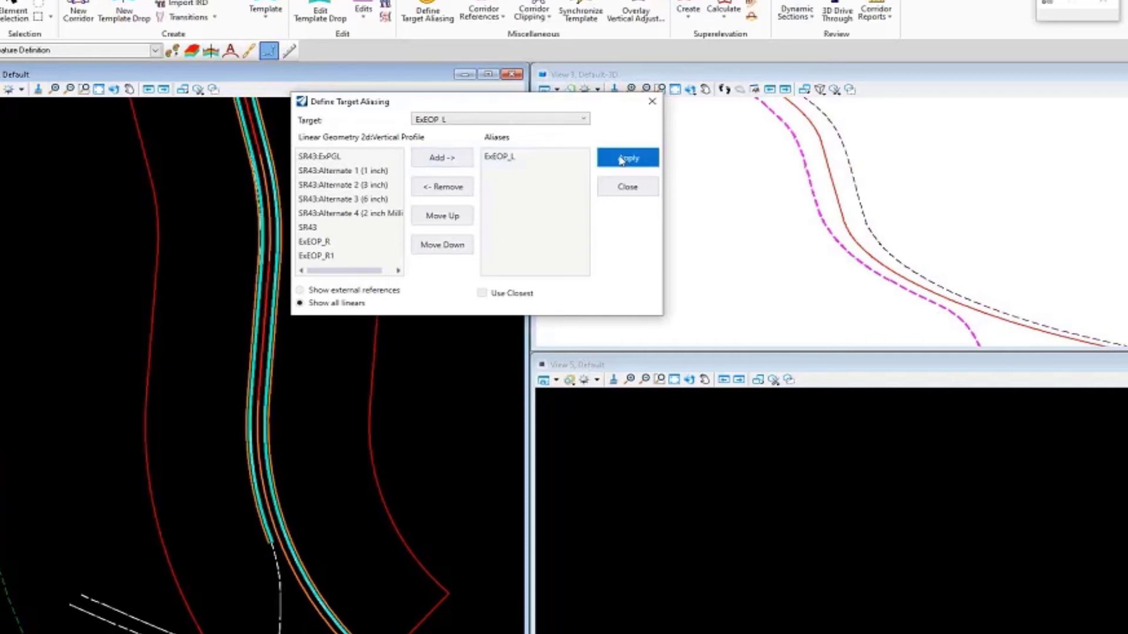
{"action": "left_click", "coordinate": [632, 192]}
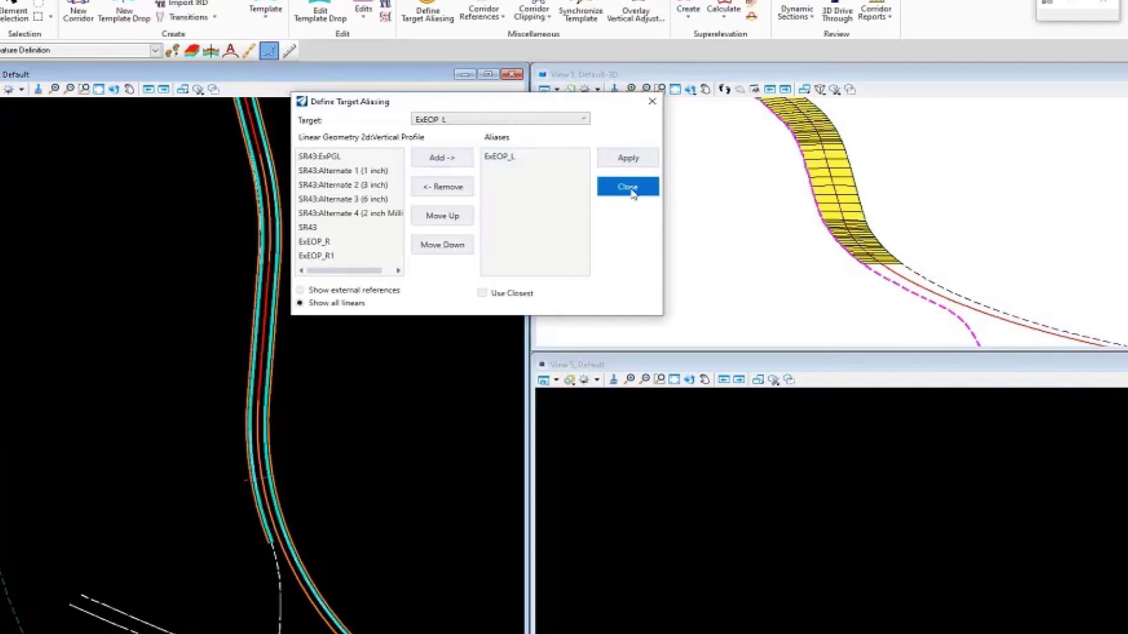
Inspect the start of the processed corridor, leave target aliasing and open the SR43 corridor's cross-section model in View 5
{"action": "scroll", "coordinate": [891, 258], "scroll_direction": "up", "scroll_amount": 2}
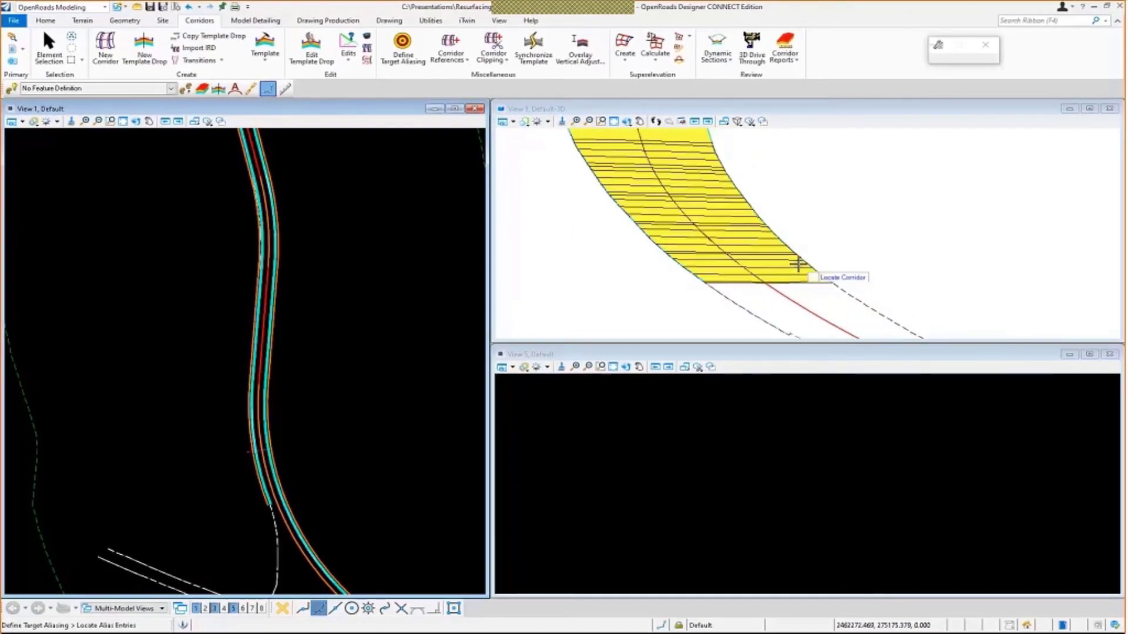
{"action": "scroll", "coordinate": [758, 273], "scroll_direction": "up", "scroll_amount": 1}
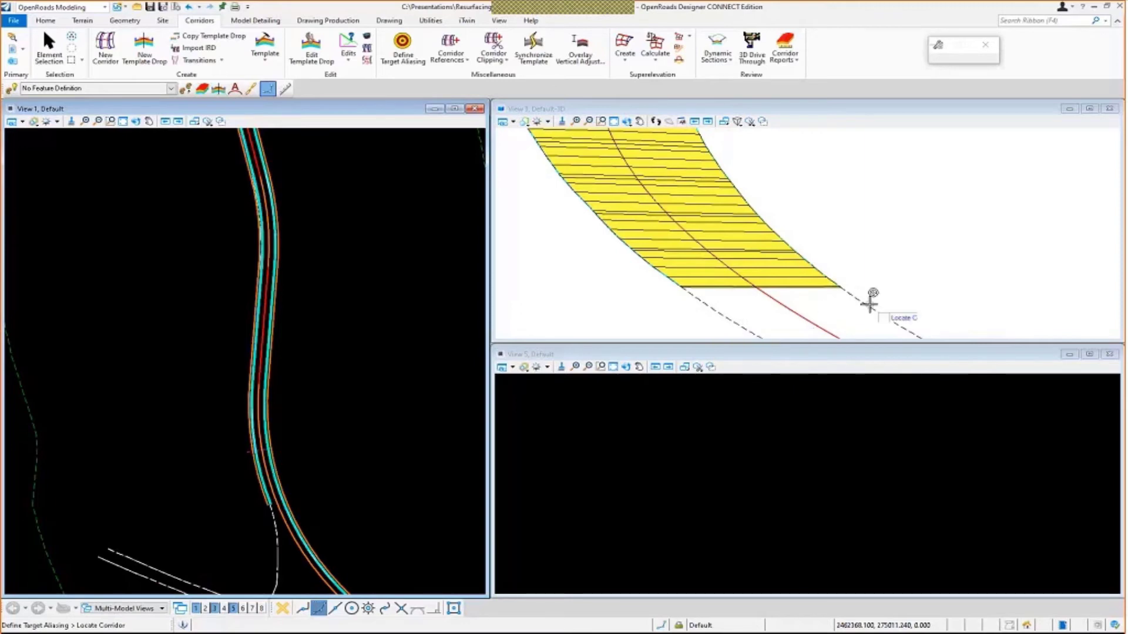
{"action": "scroll", "coordinate": [810, 270], "scroll_direction": "down", "scroll_amount": 5}
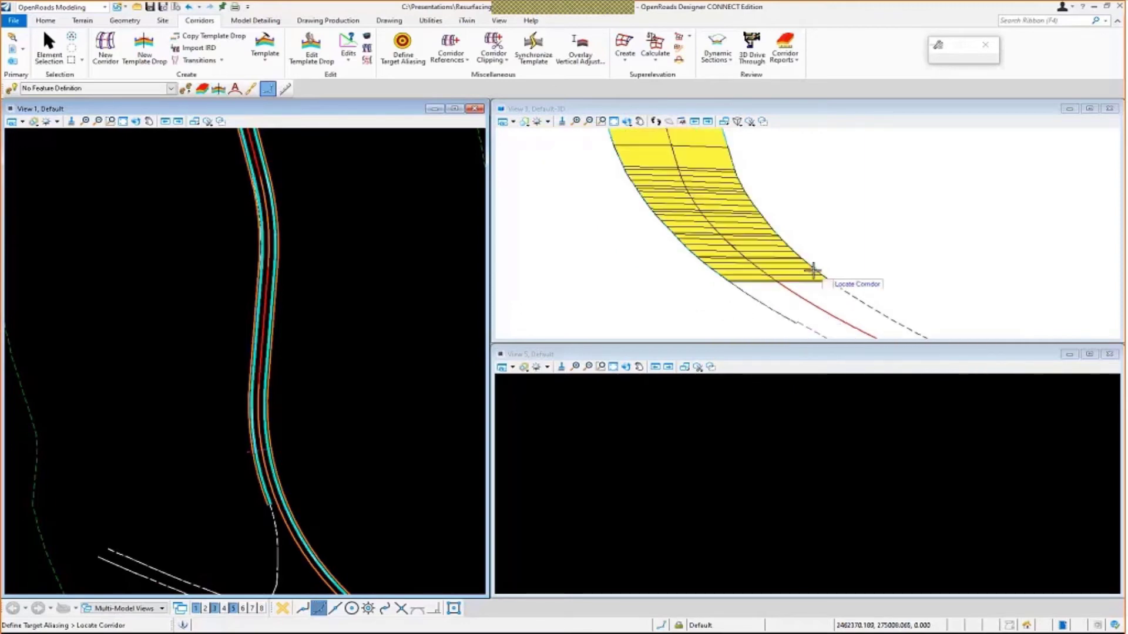
{"action": "scroll", "coordinate": [774, 271], "scroll_direction": "up", "scroll_amount": 5}
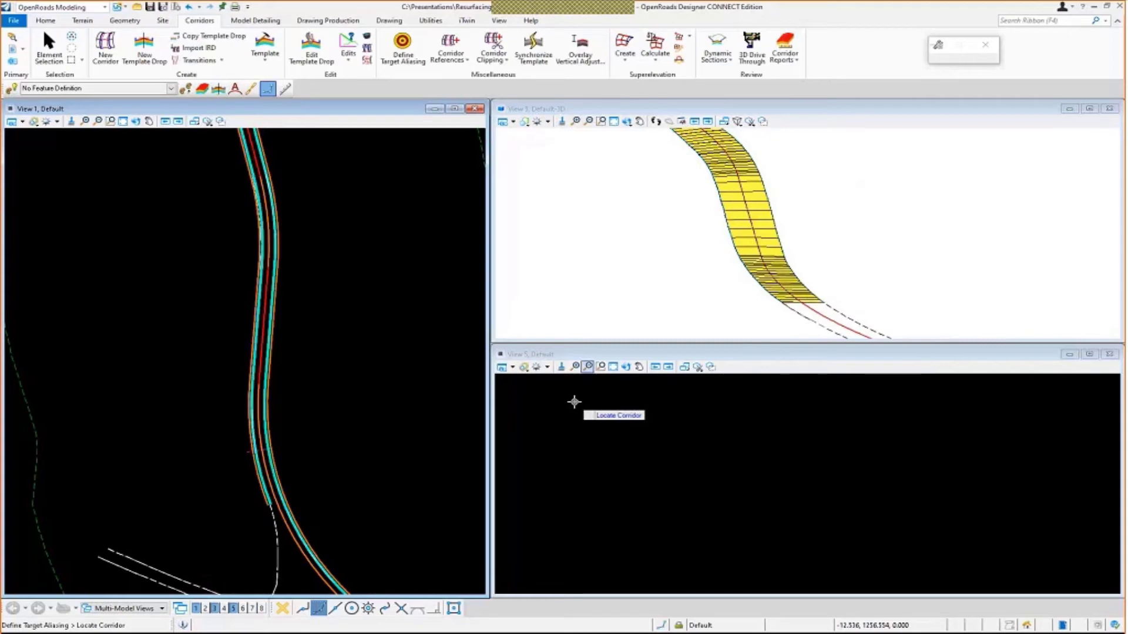
{"action": "scroll", "coordinate": [282, 441], "scroll_direction": "up", "scroll_amount": 5}
{"action": "scroll", "coordinate": [303, 410], "scroll_direction": "up", "scroll_amount": 1}
{"action": "key", "text": "Escape"}
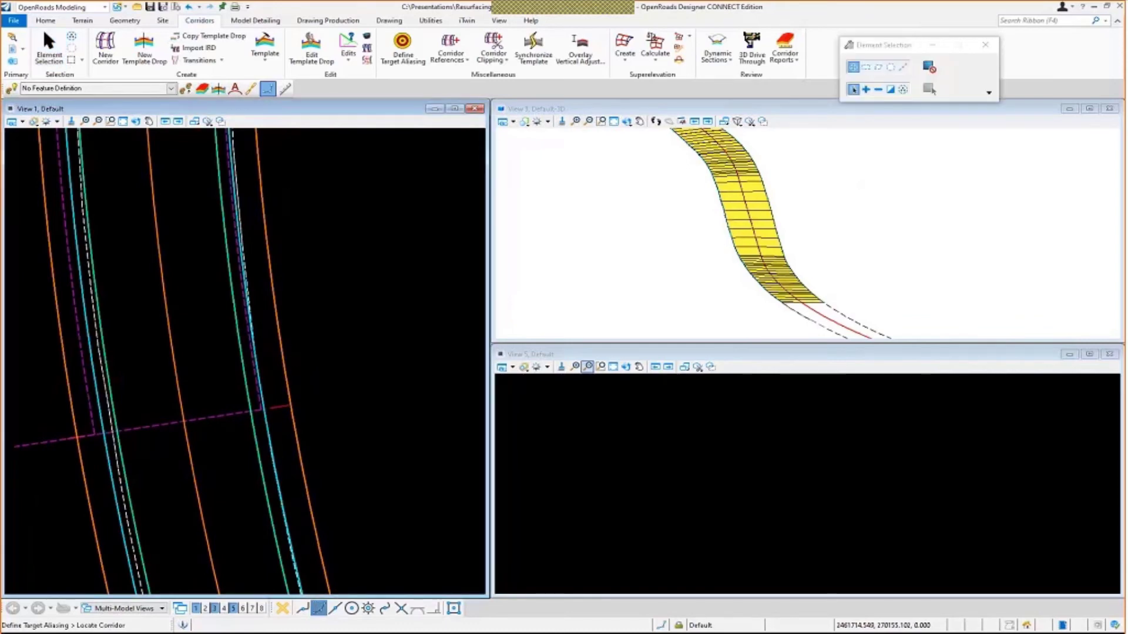
{"action": "left_click", "coordinate": [280, 411]}
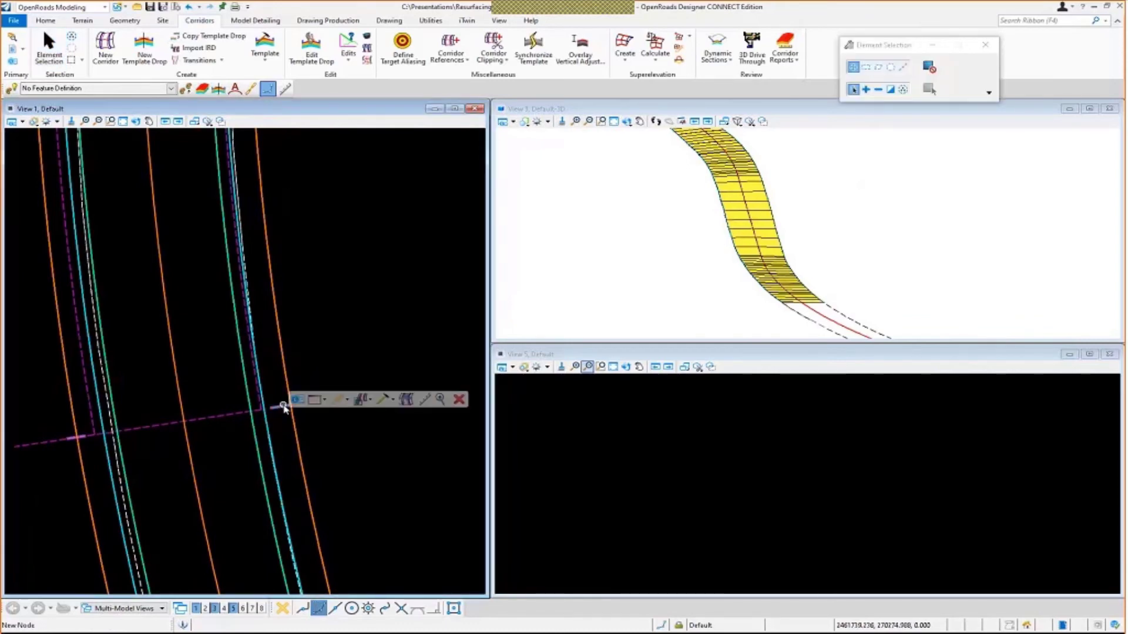
{"action": "left_click", "coordinate": [318, 402]}
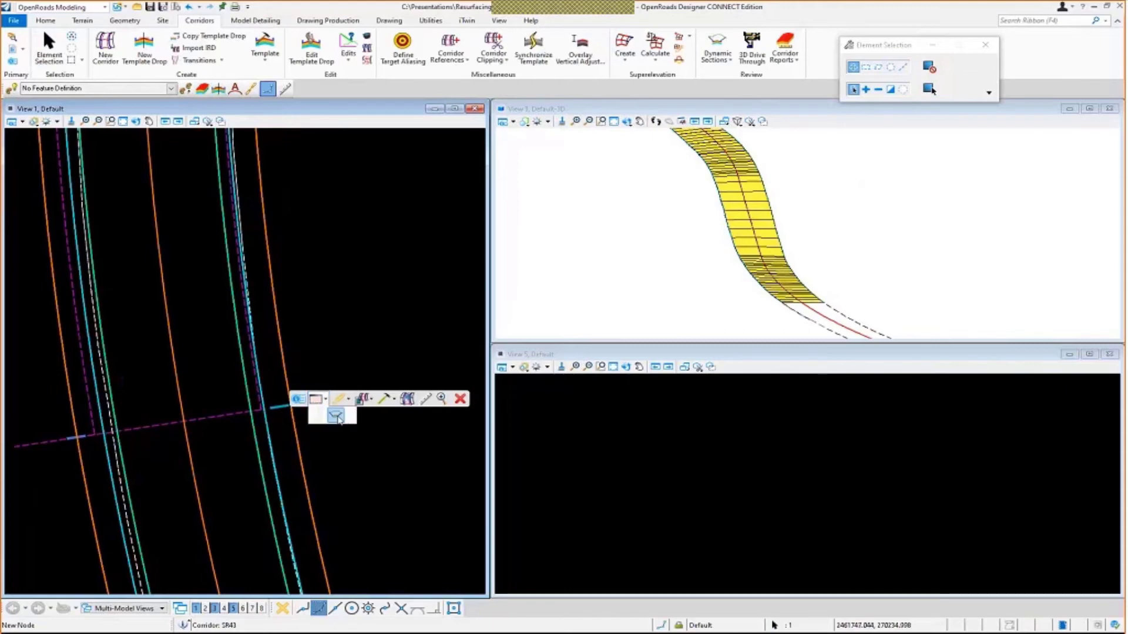
{"action": "left_click", "coordinate": [336, 417]}
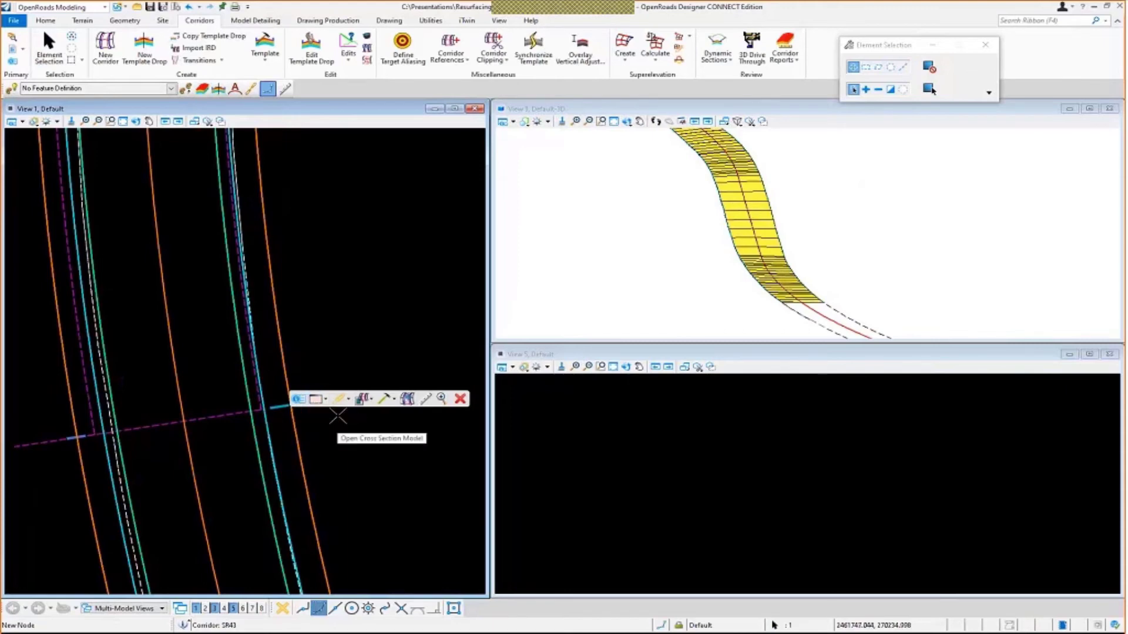
{"action": "left_click", "coordinate": [685, 433]}
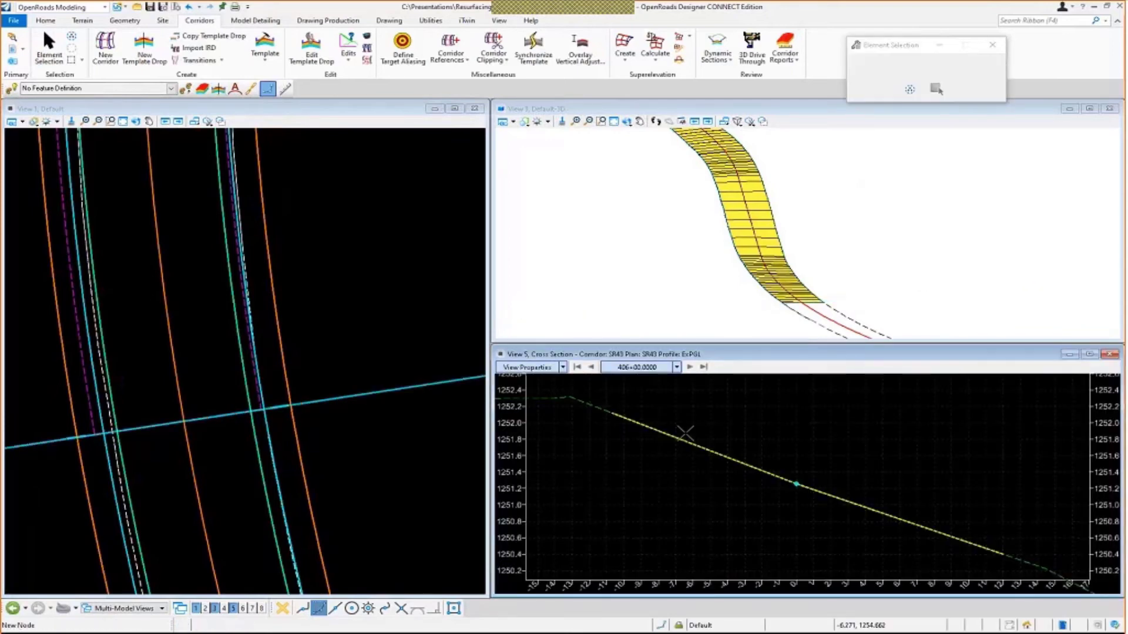
Place horizontal temporary dimensions from the centerline point to both pavement edges in the 406+00 cross section
{"action": "scroll", "coordinate": [726, 488], "scroll_direction": "down", "scroll_amount": 2}
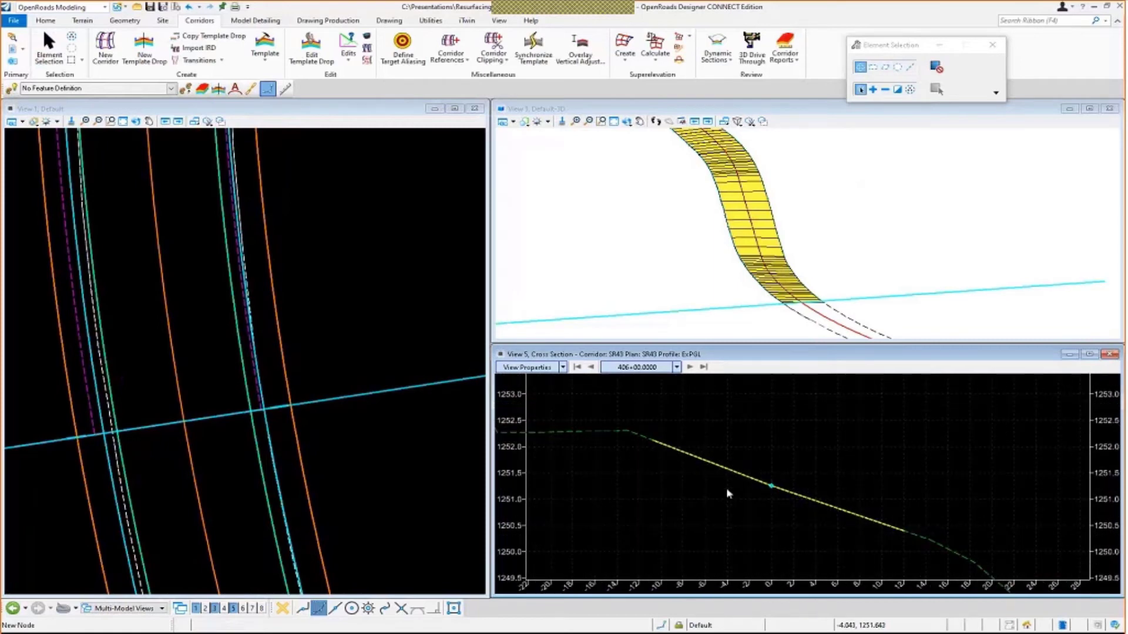
{"action": "mouse_move", "coordinate": [729, 474]}
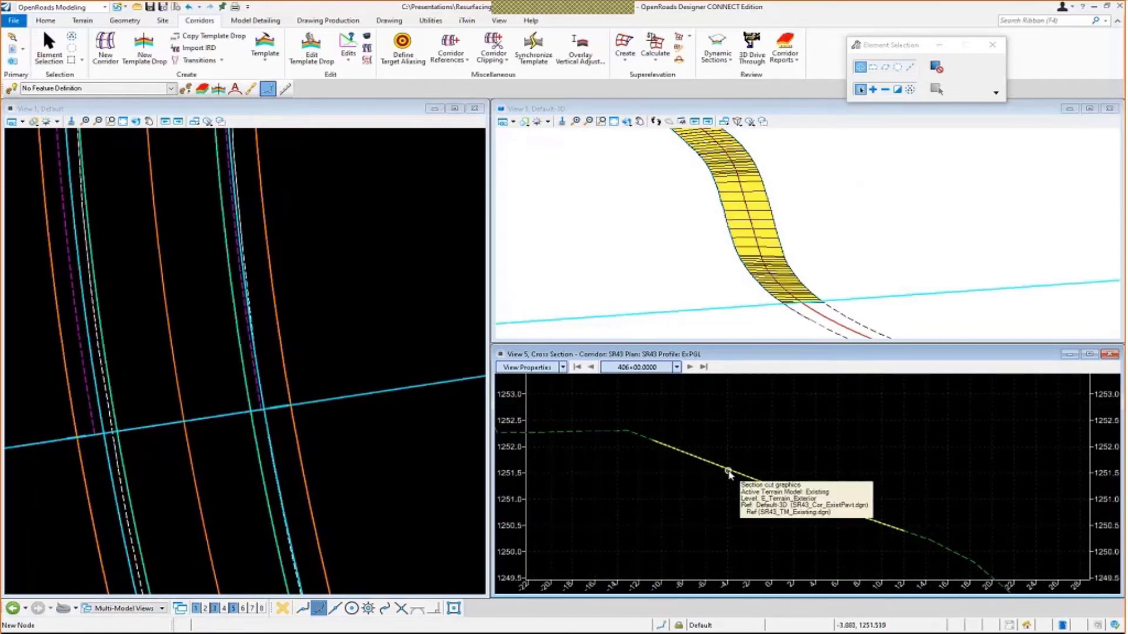
{"action": "left_click", "coordinate": [771, 485]}
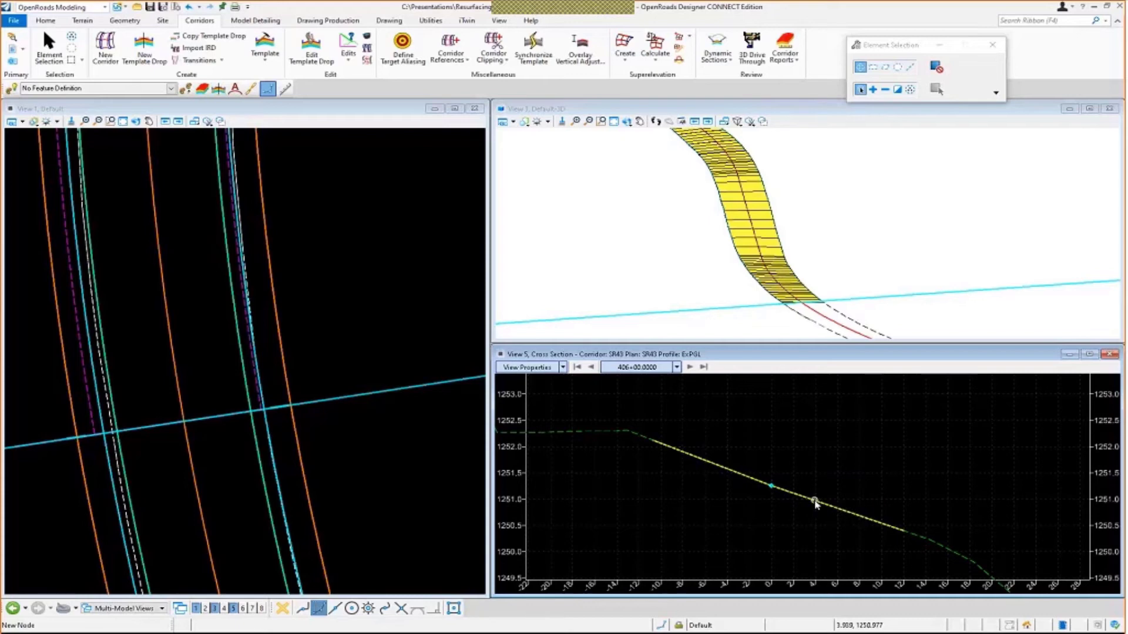
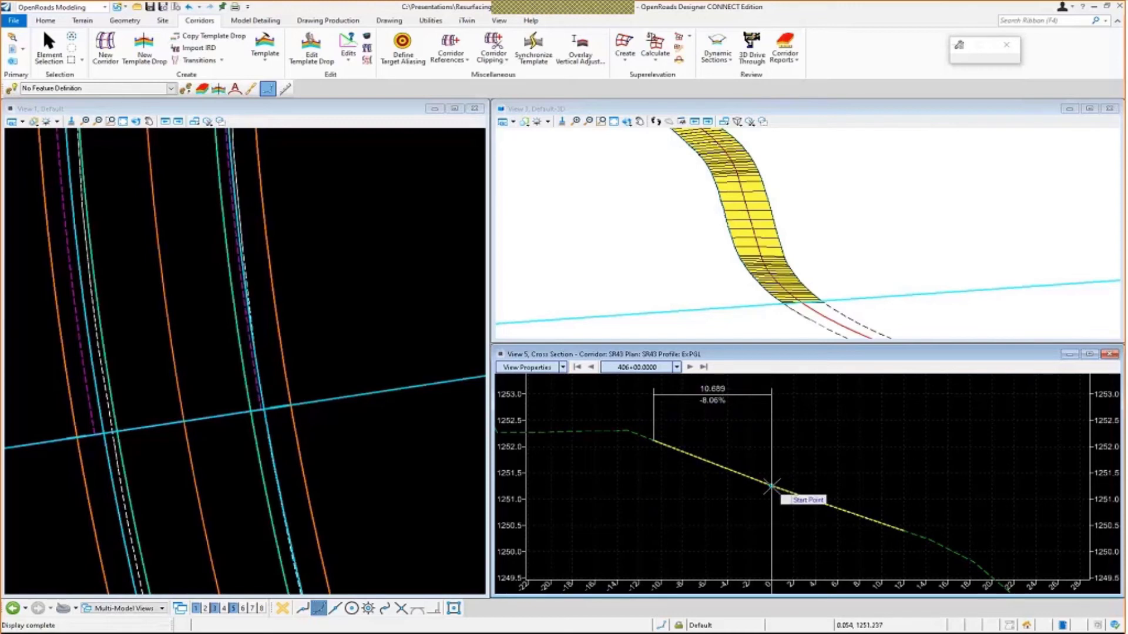
{"action": "left_click", "coordinate": [771, 486]}
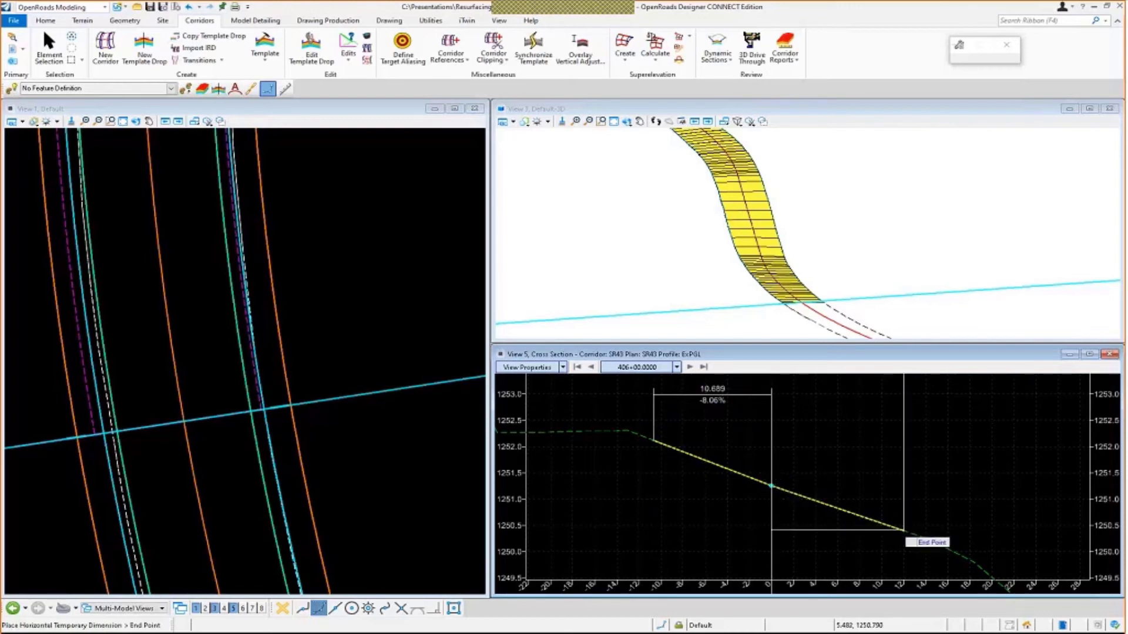
{"action": "left_click", "coordinate": [903, 530]}
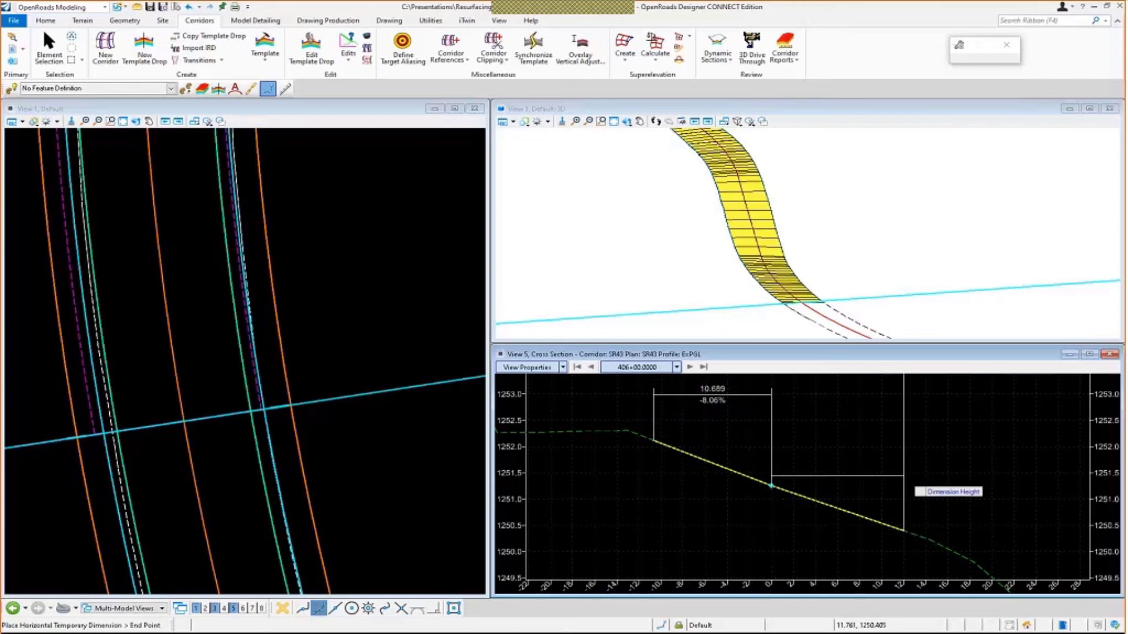
{"action": "left_click", "coordinate": [908, 395]}
{"action": "right_click", "coordinate": [934, 440]}
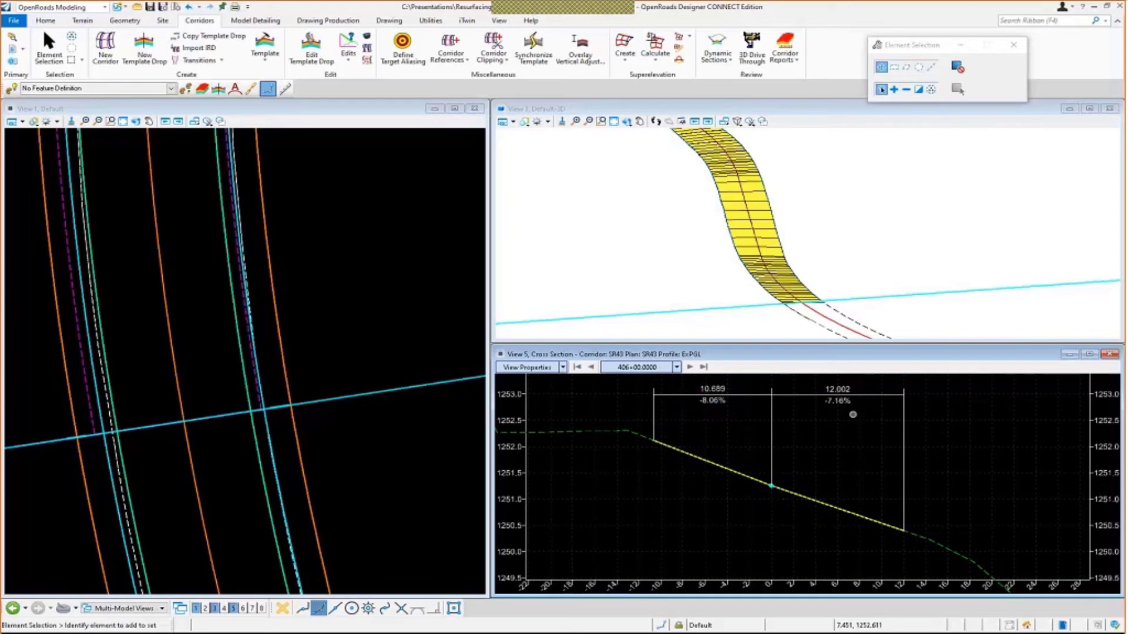
Advance the cross-section view to station 406+00.9254 and set it to Center on Current Offsets
{"action": "scroll", "coordinate": [808, 493], "scroll_direction": "down", "scroll_amount": 1}
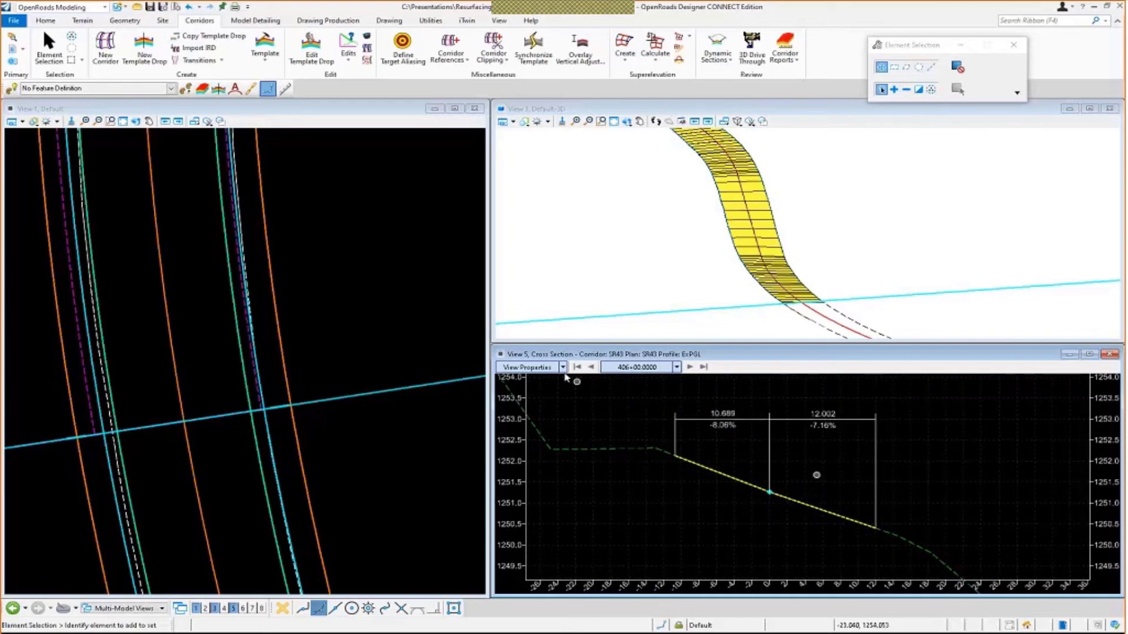
{"action": "left_click", "coordinate": [690, 367]}
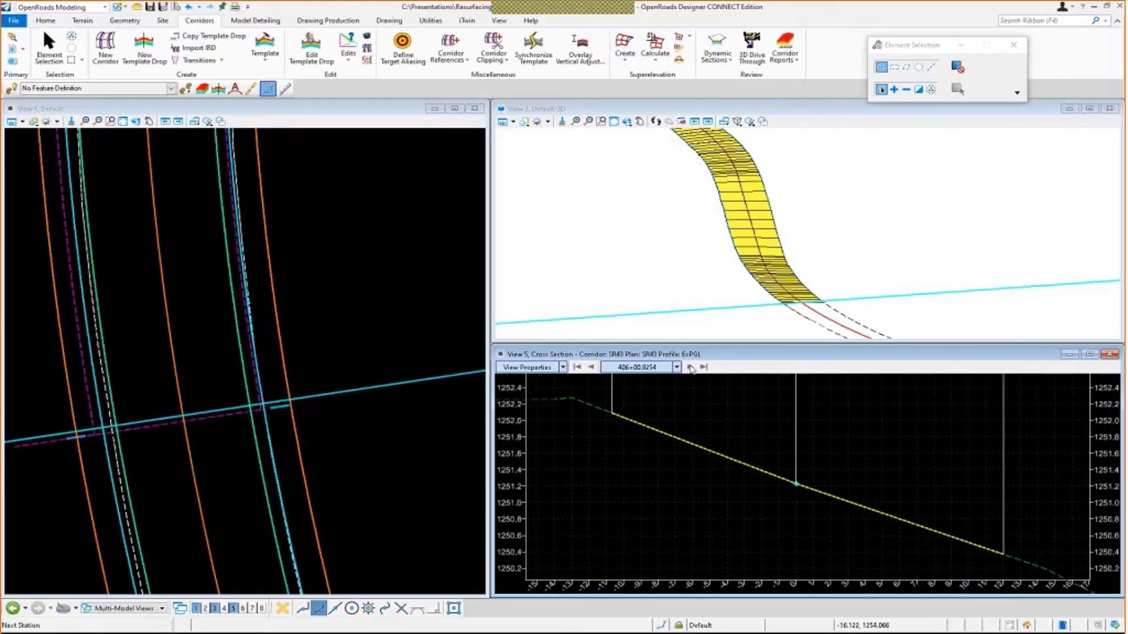
{"action": "scroll", "coordinate": [649, 450], "scroll_direction": "down", "scroll_amount": 3}
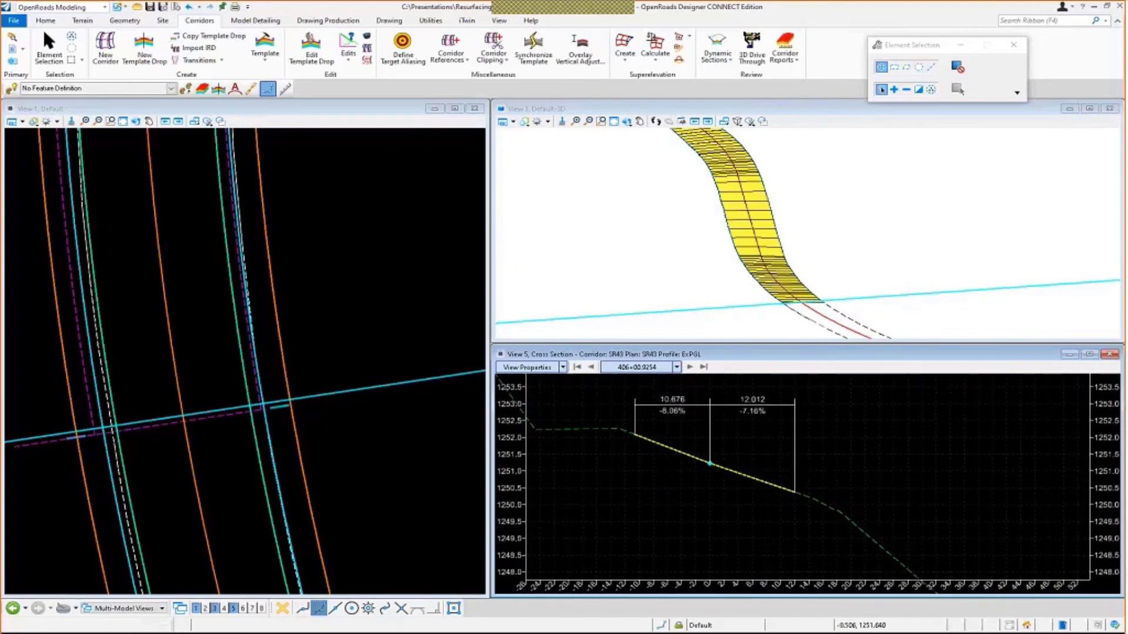
{"action": "left_click", "coordinate": [563, 367]}
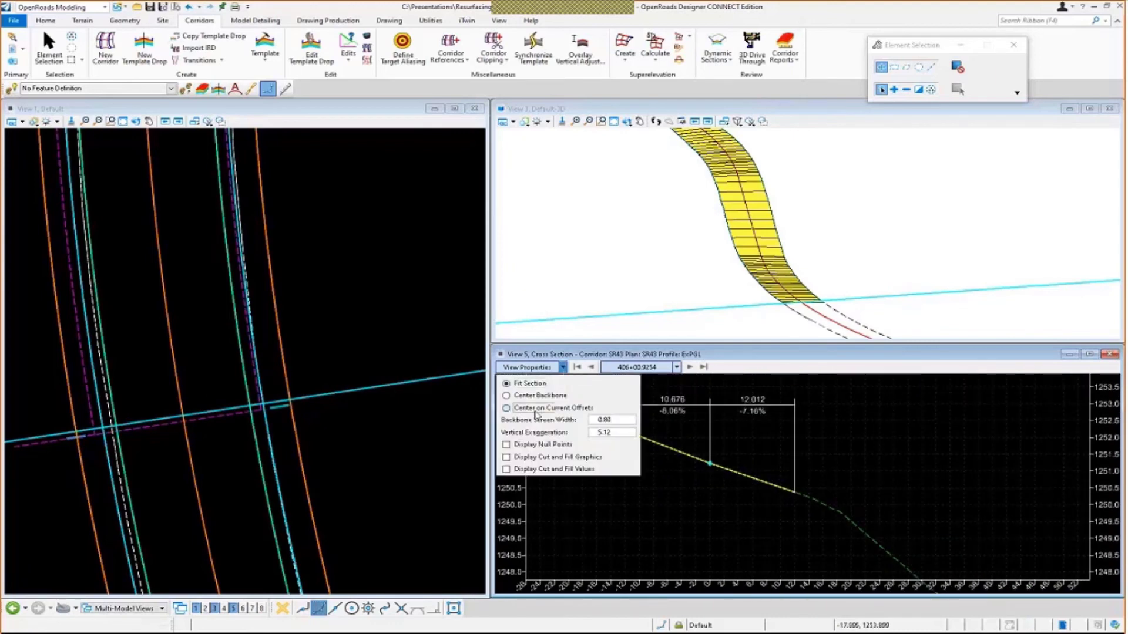
{"action": "left_click", "coordinate": [665, 502]}
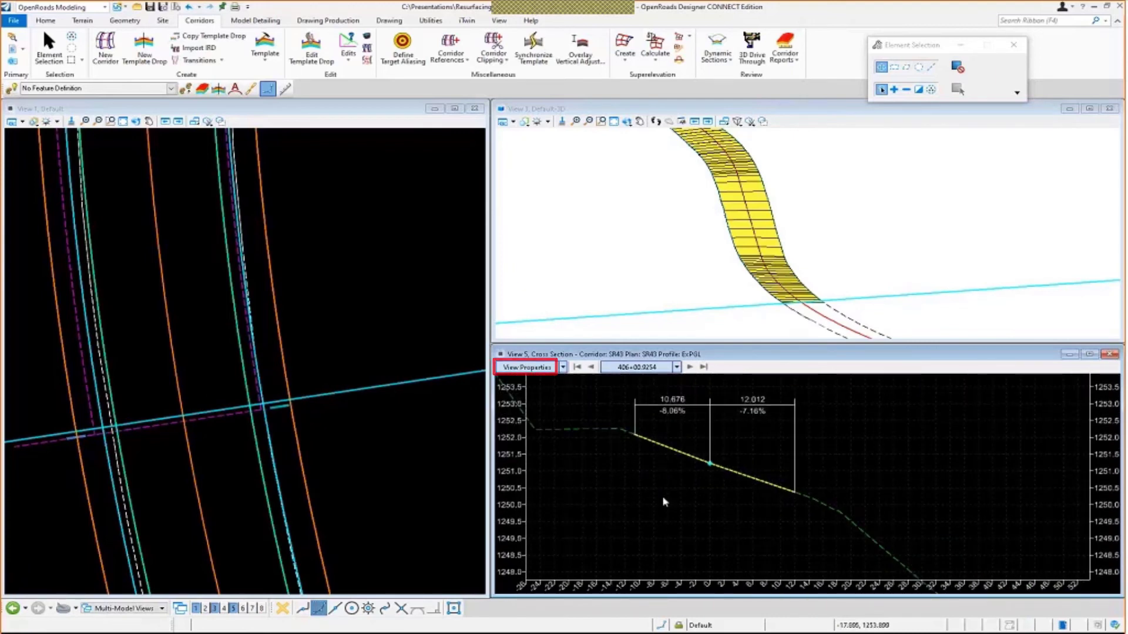
Advance the cross-section view to station 406+25.00 and examine the slope dimensions of both lanes
{"action": "left_click", "coordinate": [689, 367]}
{"action": "left_click", "coordinate": [690, 367]}
{"action": "left_click", "coordinate": [690, 367]}
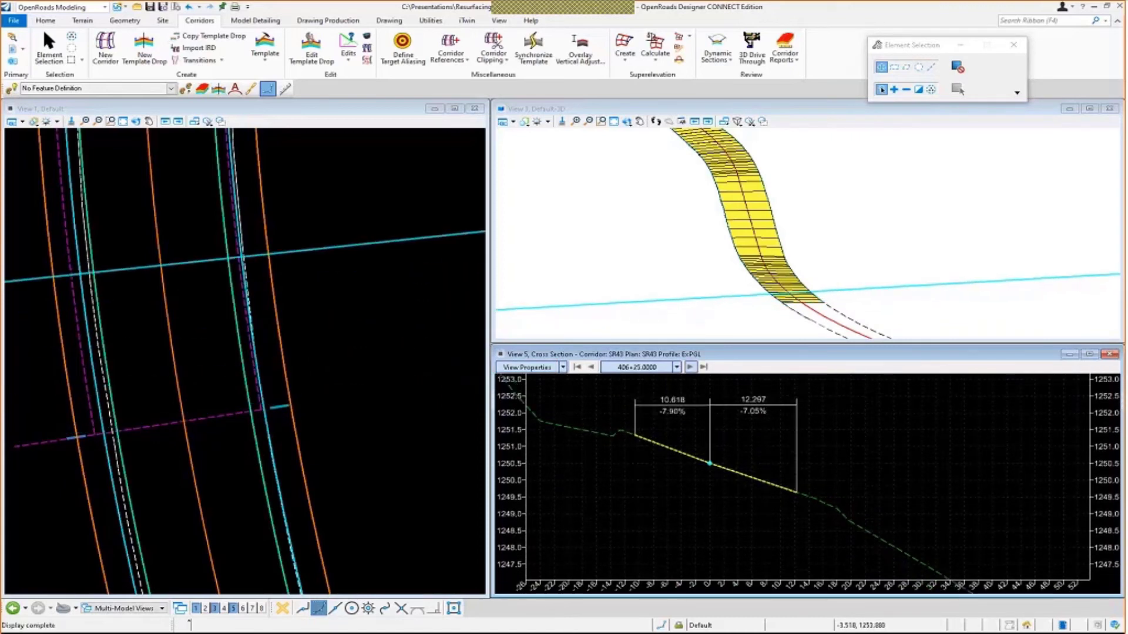
{"action": "scroll", "coordinate": [665, 509], "scroll_direction": "up", "scroll_amount": 2}
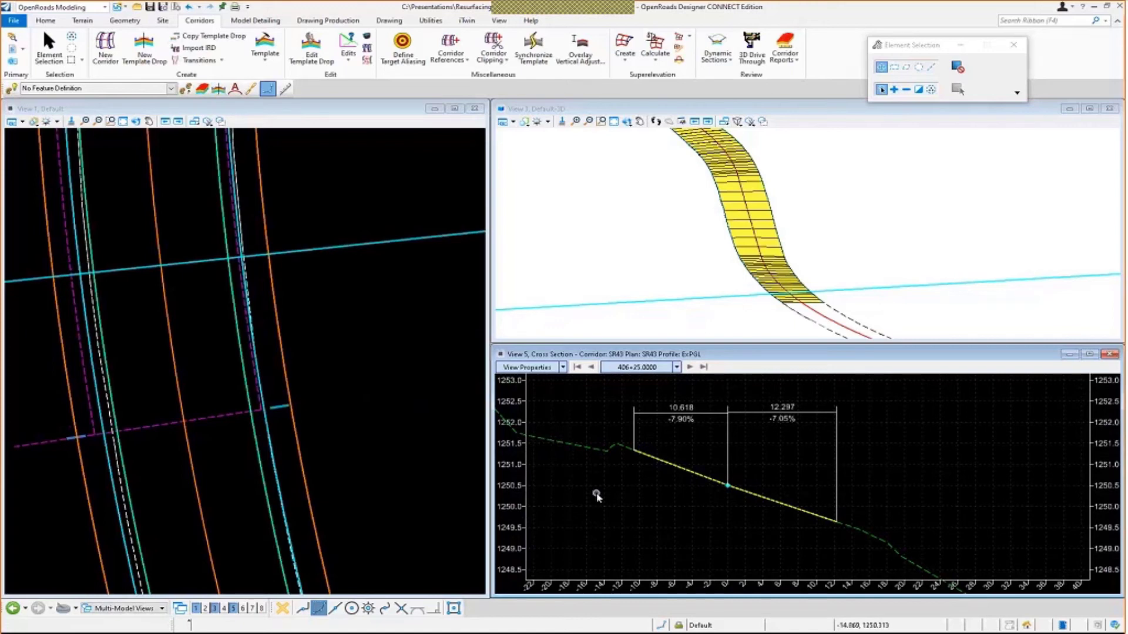
Select the SR43 corridor by its handle in the plan view and generate its Results Report
{"action": "left_click", "coordinate": [405, 449]}
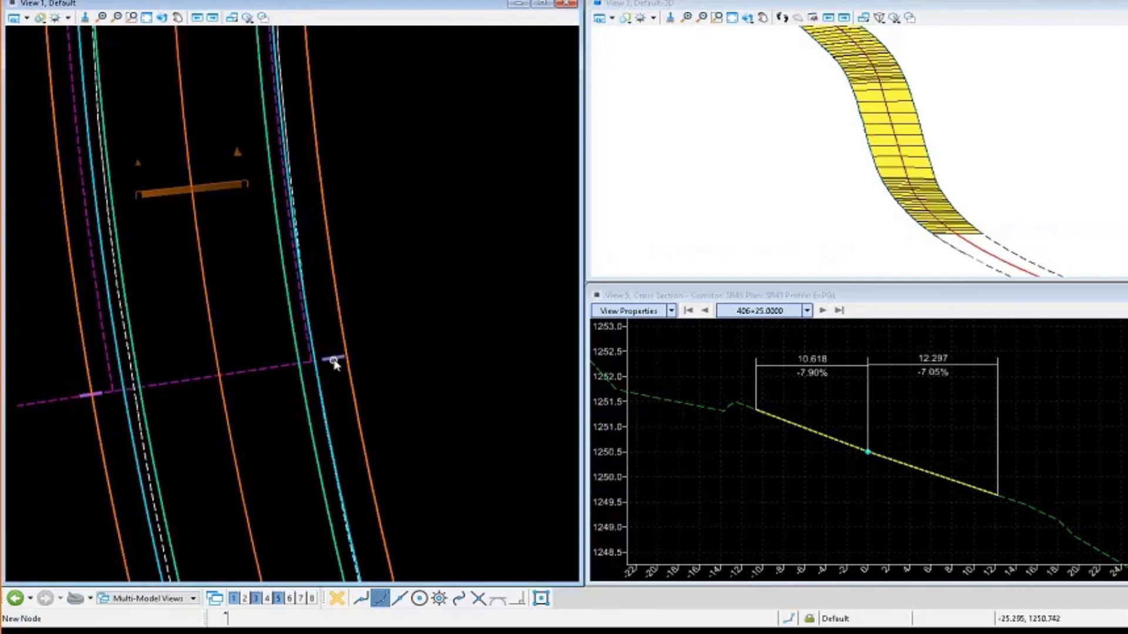
{"action": "left_click", "coordinate": [334, 363]}
{"action": "left_click", "coordinate": [401, 352]}
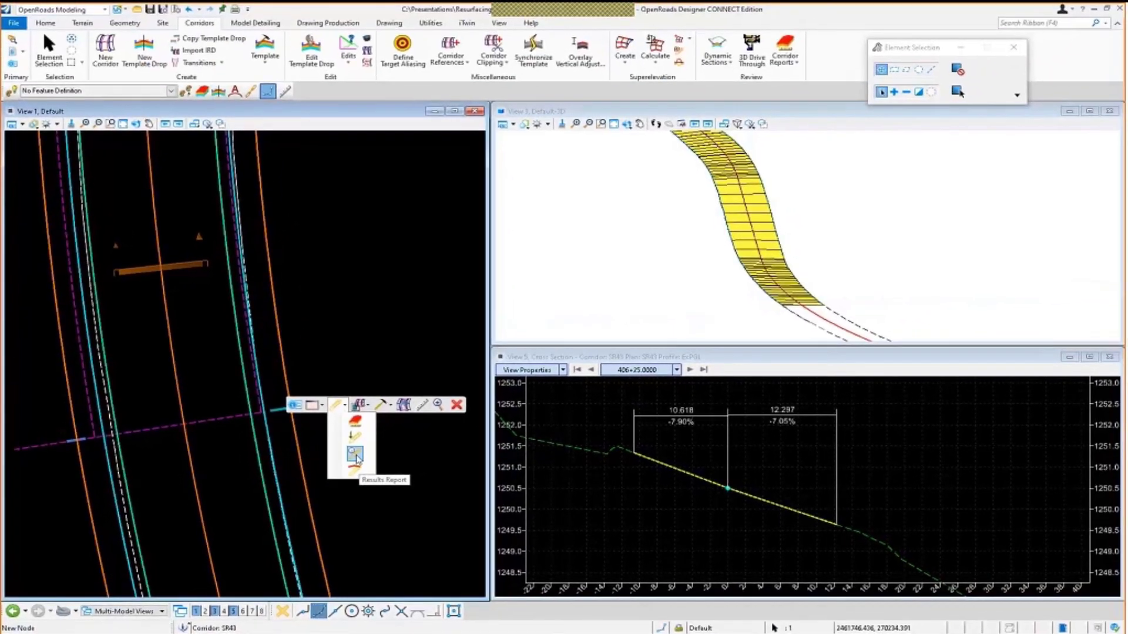
{"action": "left_click", "coordinate": [355, 455]}
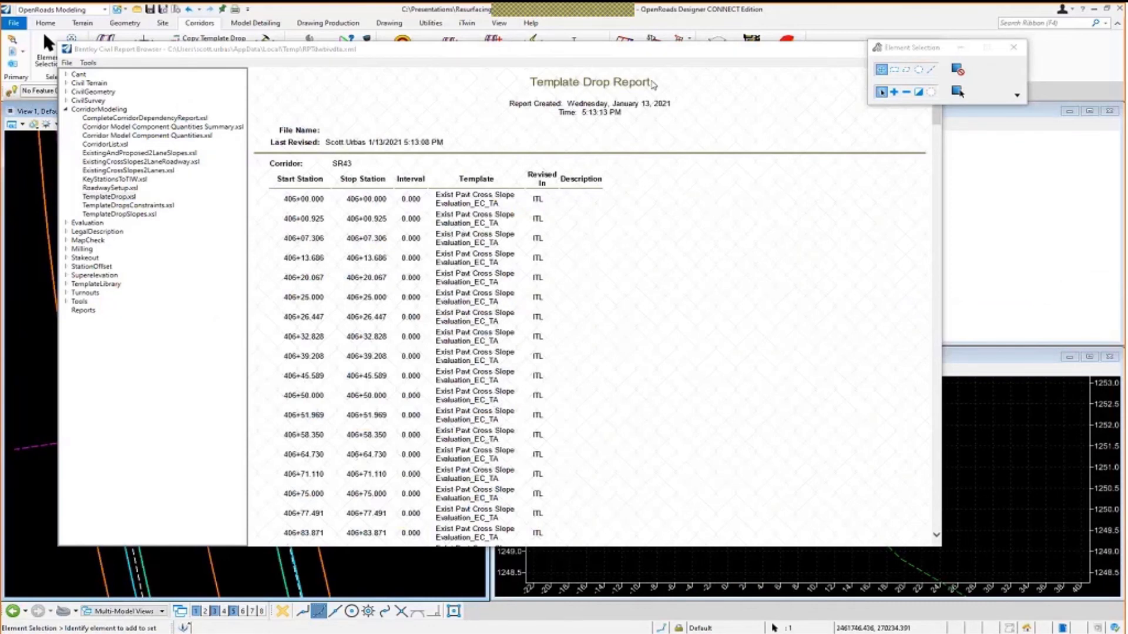
Display the report with the ExistingCrossSlopes2LaneRoadway.xsl style sheet and shorten the report window to uncover the cross section for comparison
{"action": "left_click", "coordinate": [129, 199]}
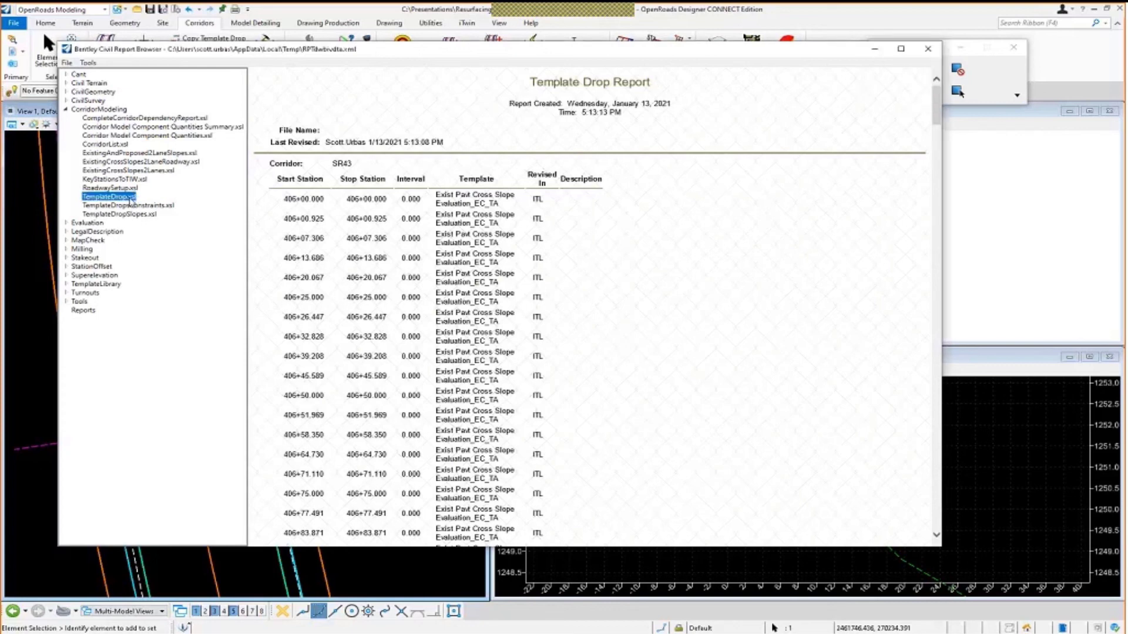
{"action": "left_click", "coordinate": [153, 162]}
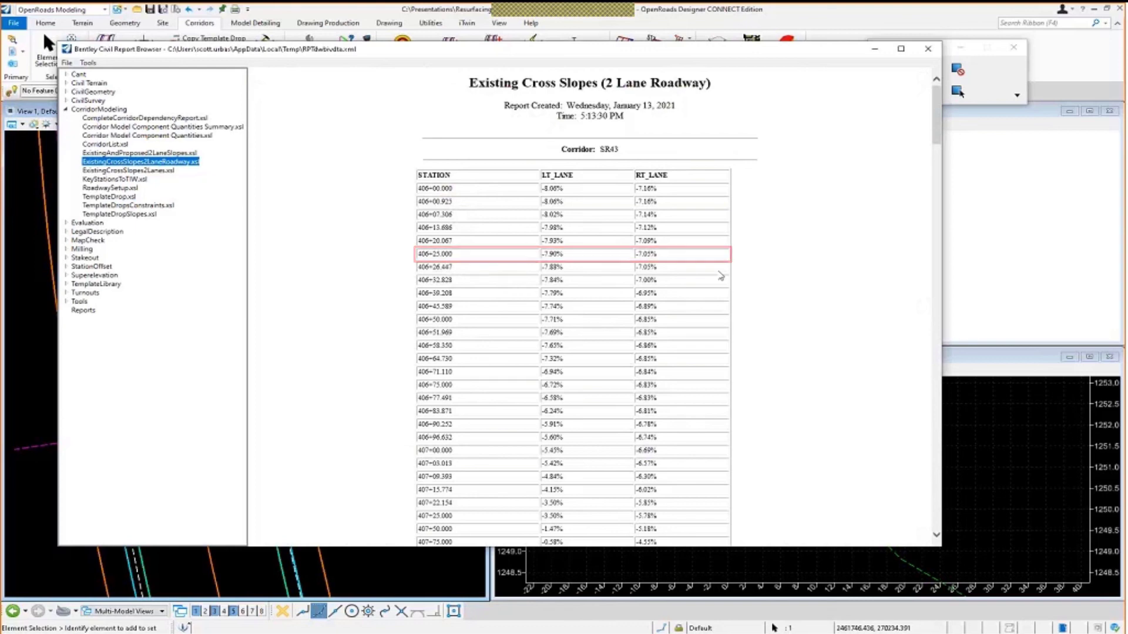
{"action": "left_click_drag", "start_coordinate": [897, 545], "coordinate": [851, 337]}
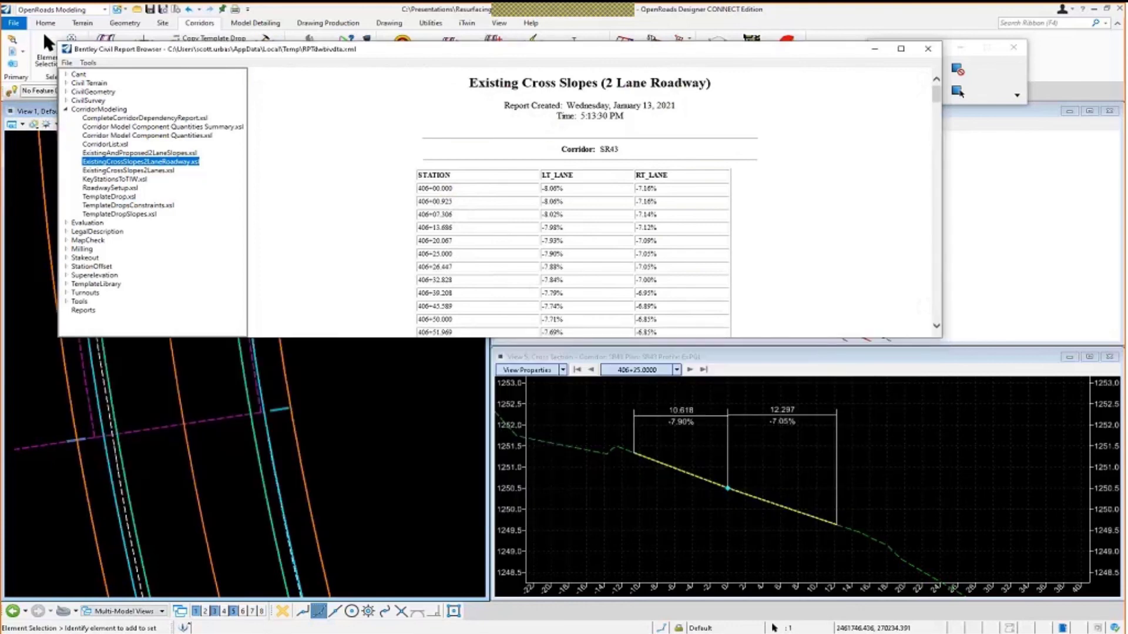
{"action": "left_click", "coordinate": [592, 264]}
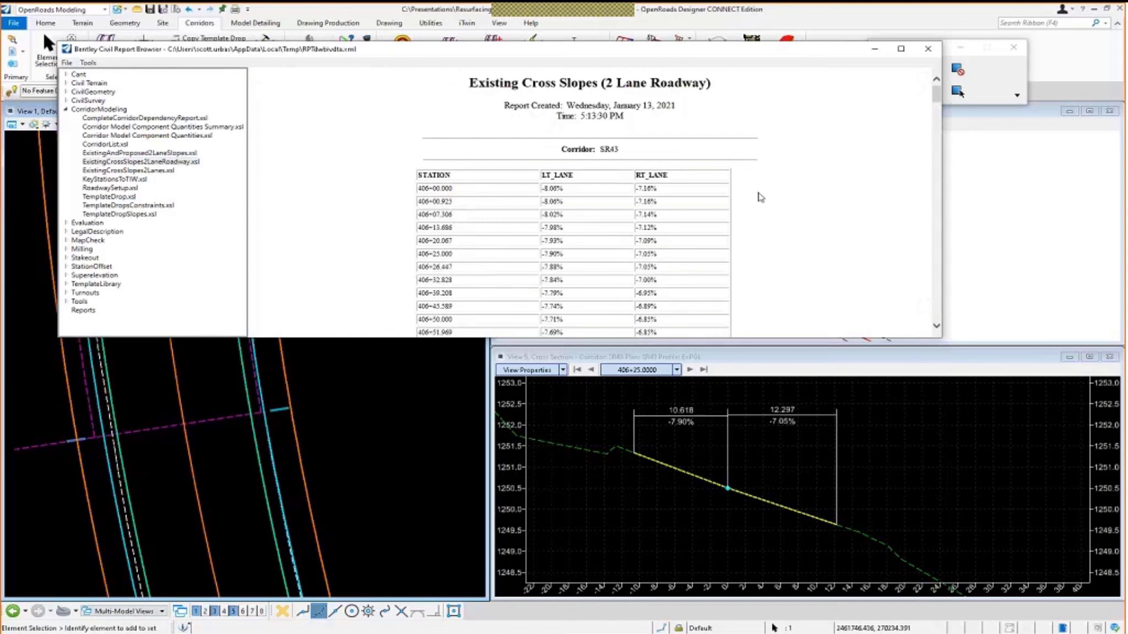
Export the existing cross slopes report to Microsoft Excel and close the resulting workbook without saving it
{"action": "right_click", "coordinate": [752, 238]}
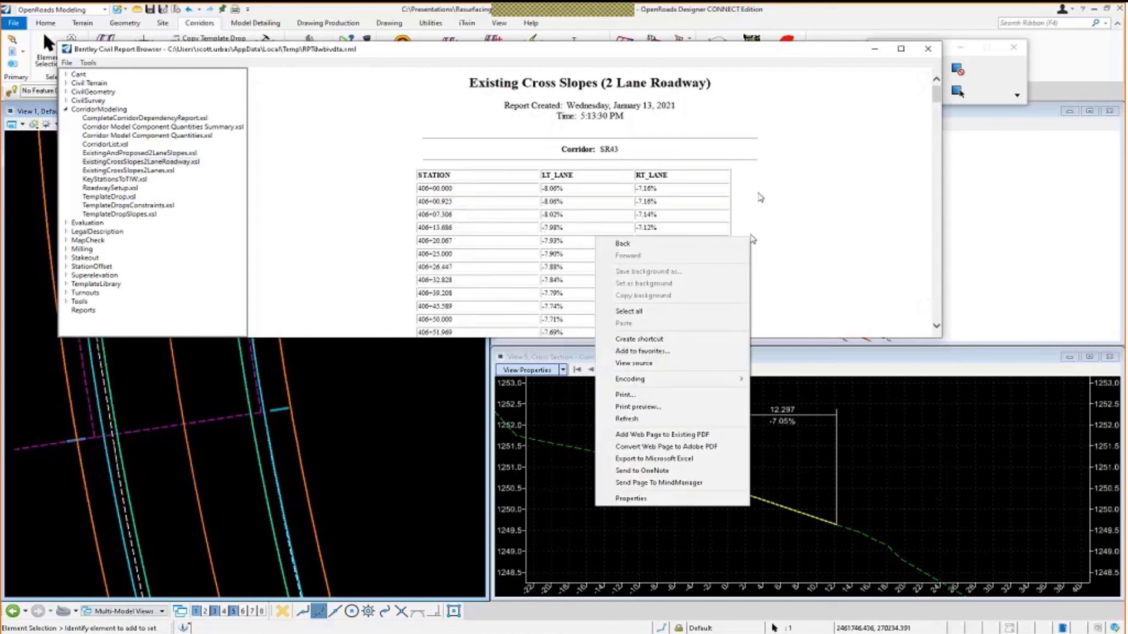
{"action": "left_click", "coordinate": [690, 465]}
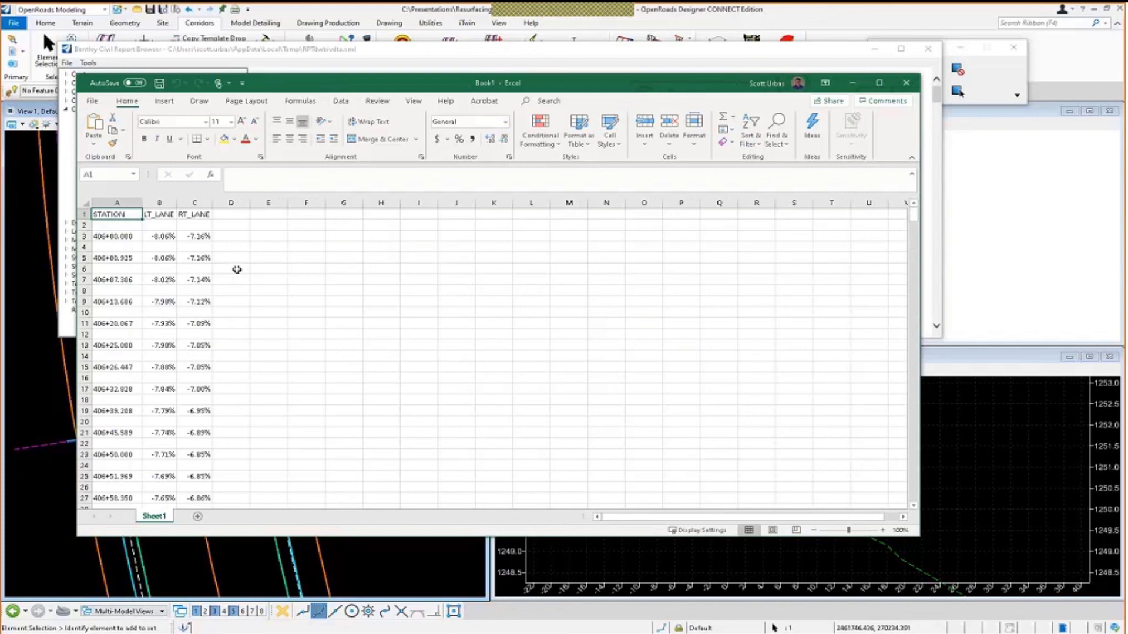
{"action": "left_click", "coordinate": [904, 84]}
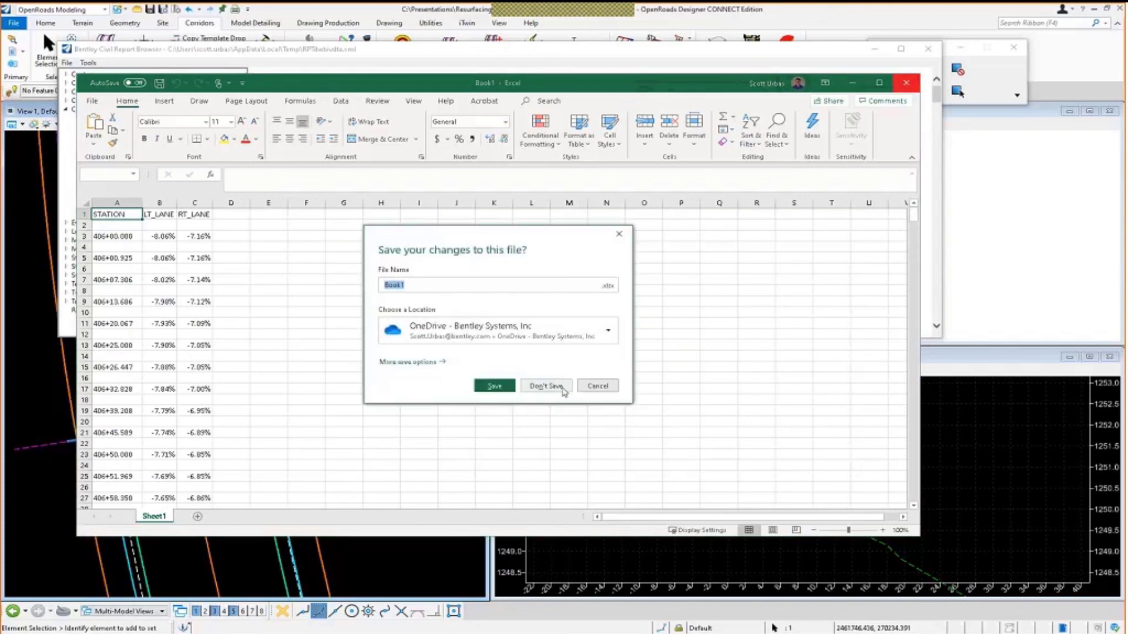
{"action": "left_click", "coordinate": [557, 387]}
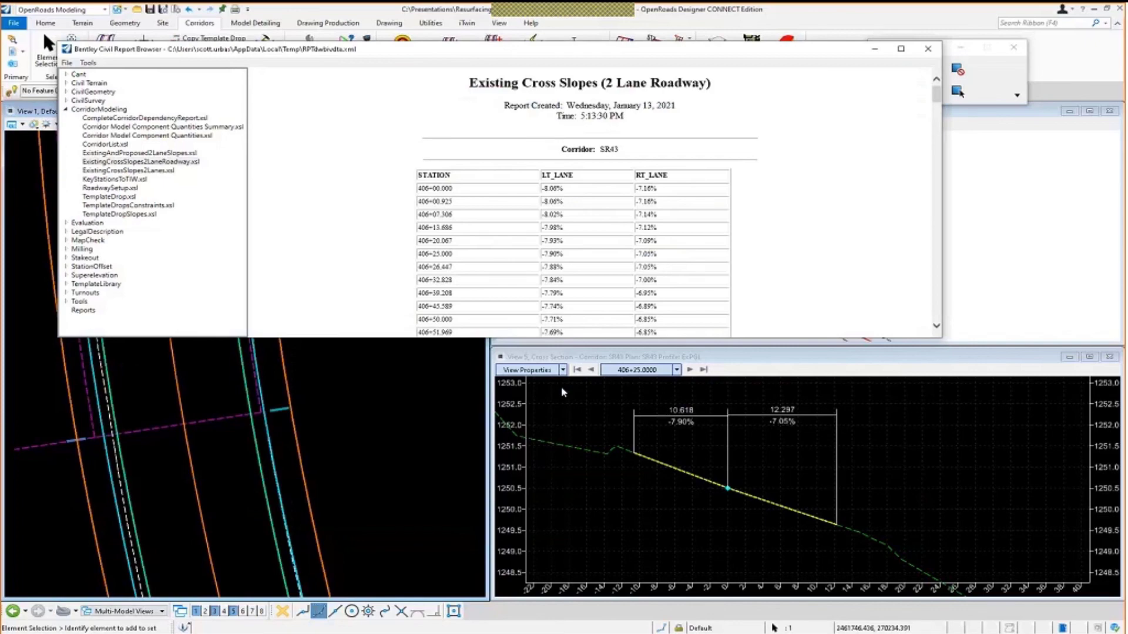